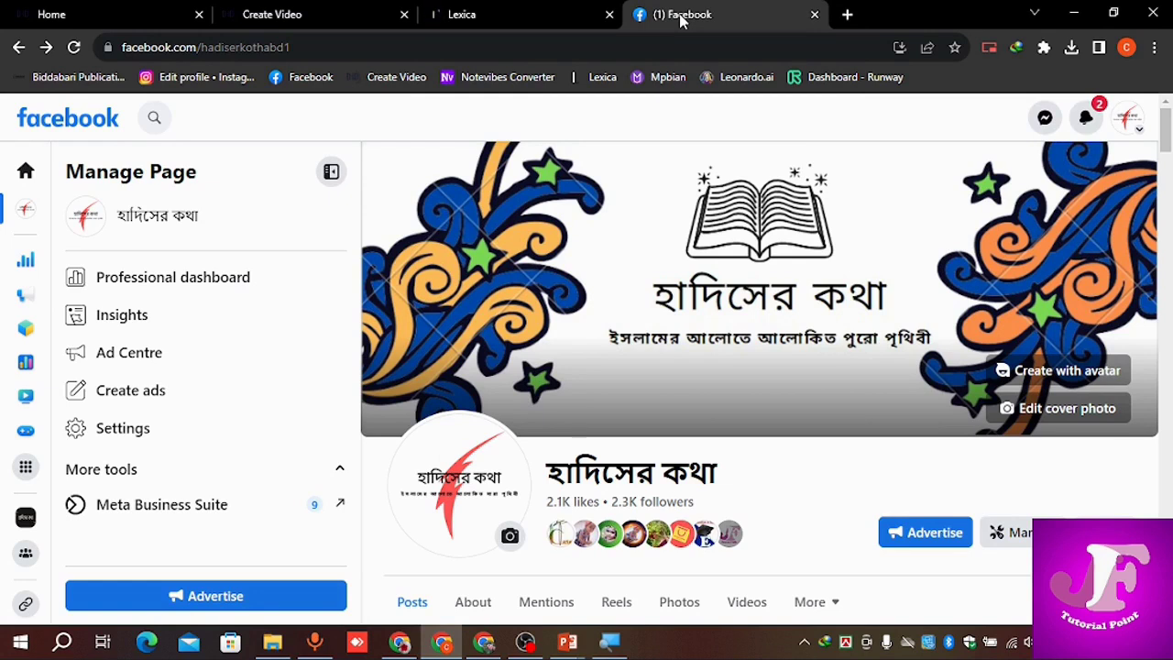
{"action": "scroll", "coordinate": [834, 385], "scroll_direction": "down", "scroll_amount": 5}
{"action": "scroll", "coordinate": [834, 384], "scroll_direction": "down", "scroll_amount": 2}
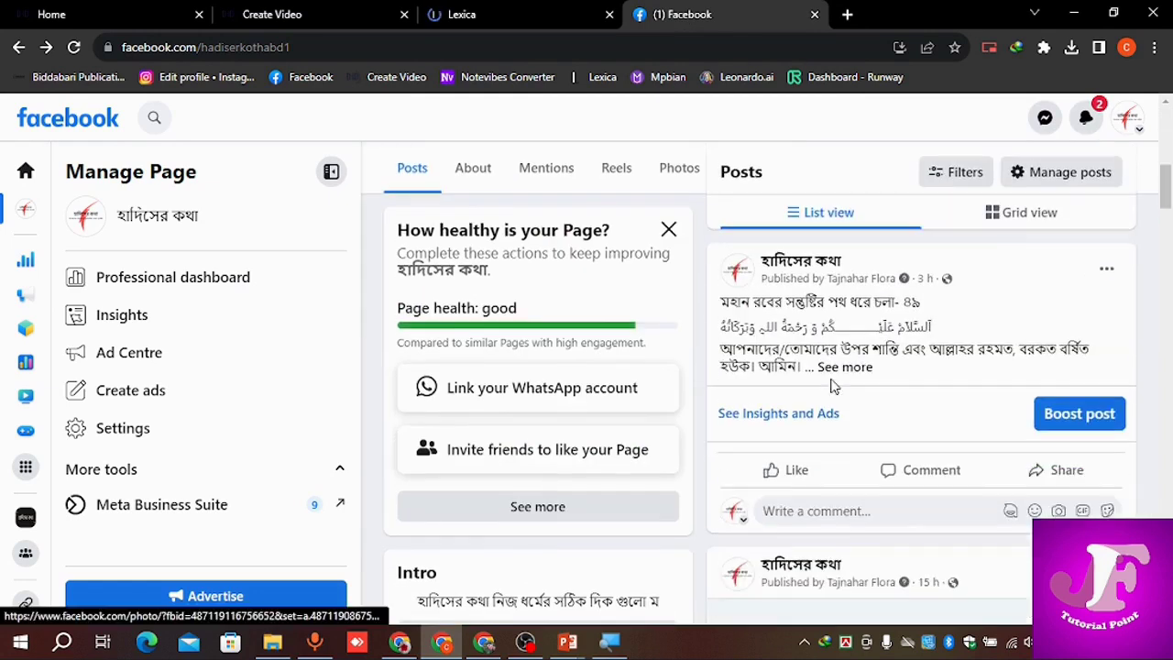
{"action": "scroll", "coordinate": [834, 386], "scroll_direction": "down", "scroll_amount": 3}
{"action": "scroll", "coordinate": [834, 386], "scroll_direction": "up", "scroll_amount": 4}
{"action": "scroll", "coordinate": [833, 386], "scroll_direction": "up", "scroll_amount": 4}
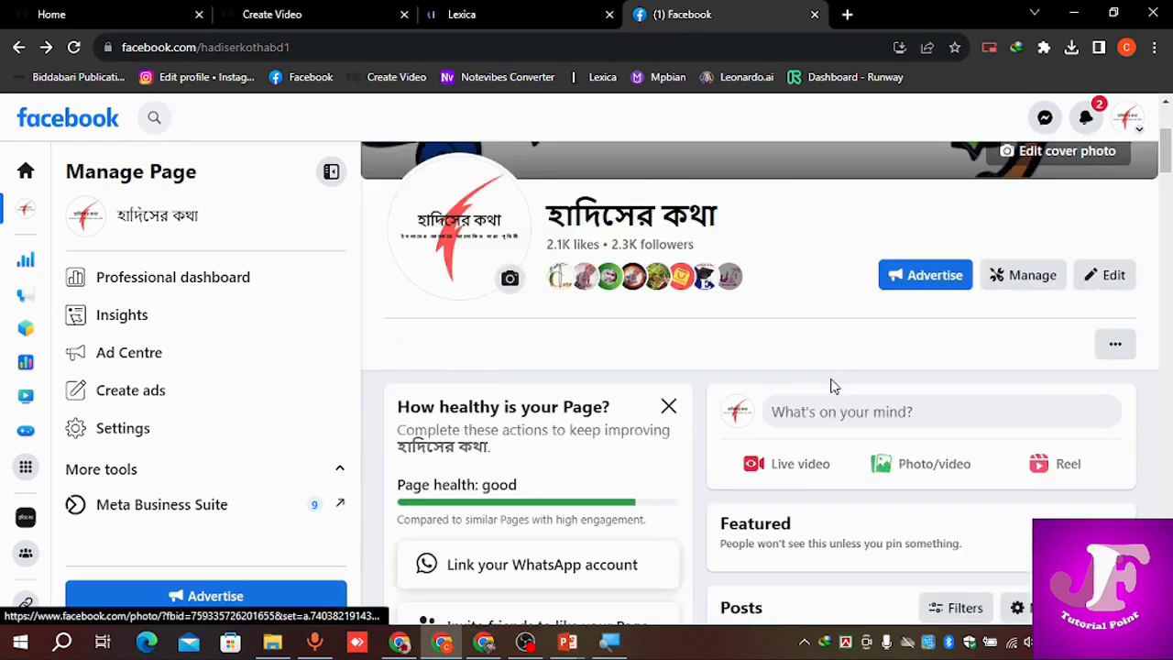
{"action": "left_click", "coordinate": [1071, 471]}
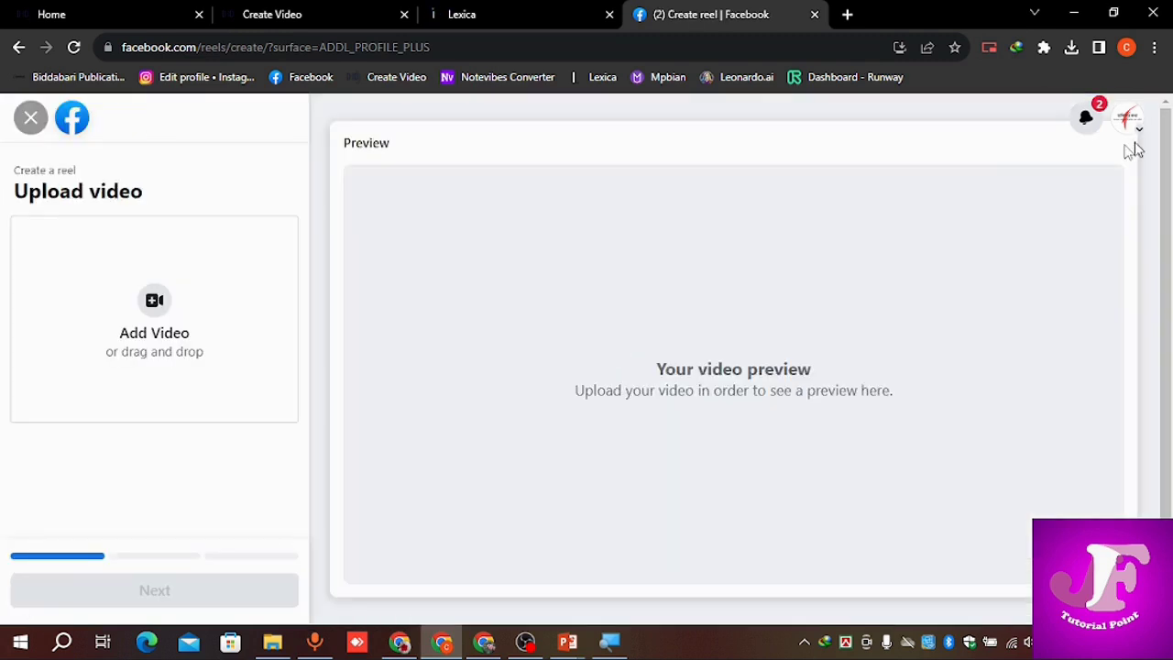
{"action": "left_click", "coordinate": [30, 117]}
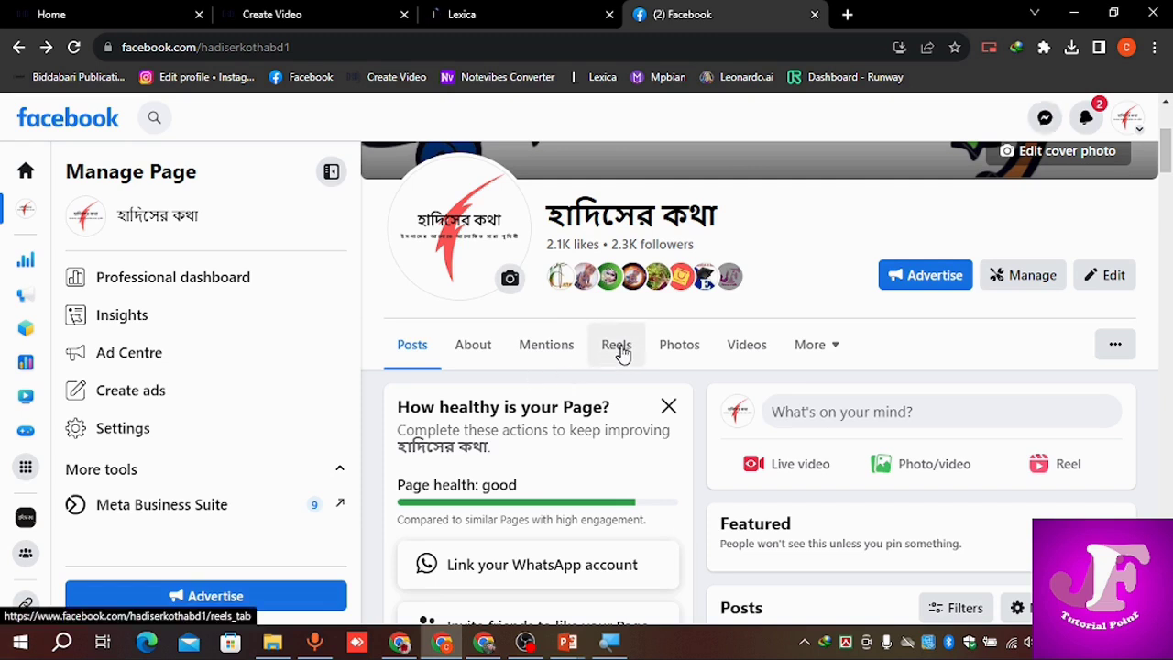
Open the Facebook page's Reels collection and scroll through it
{"action": "left_click", "coordinate": [622, 354]}
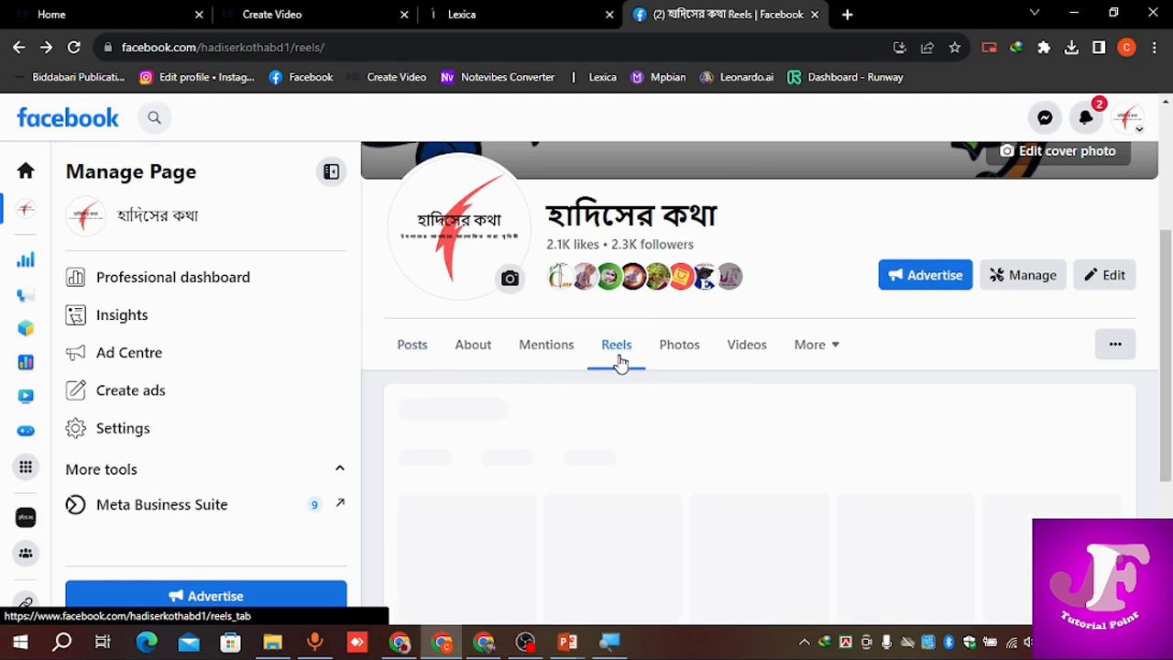
{"action": "scroll", "coordinate": [627, 352], "scroll_direction": "down", "scroll_amount": 3}
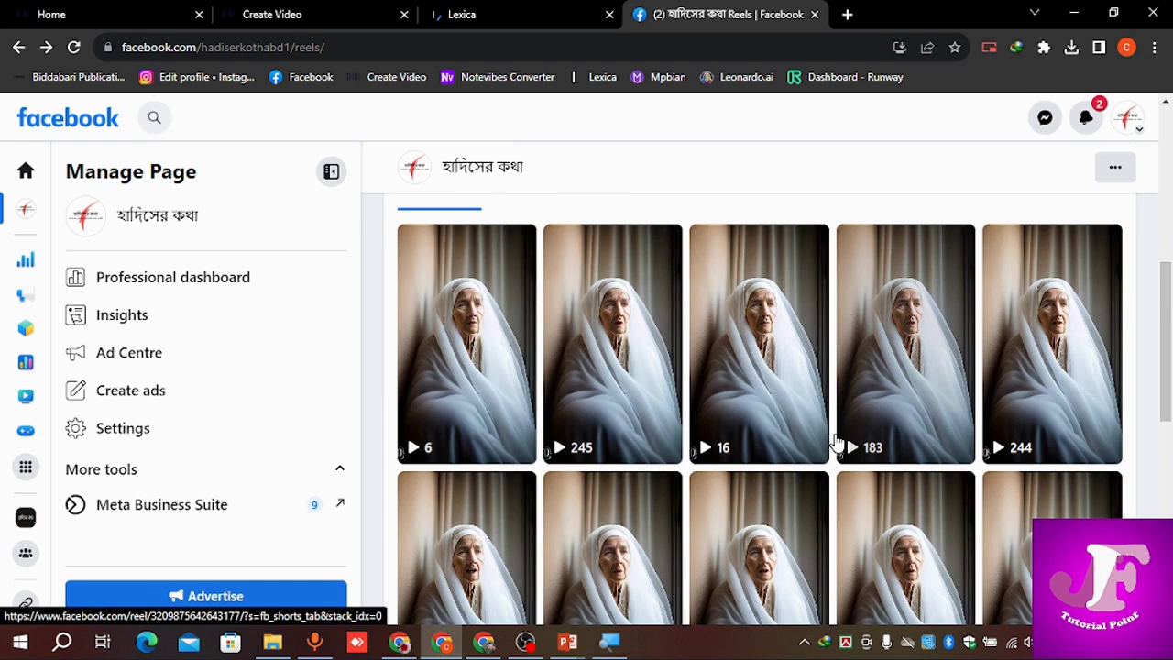
{"action": "scroll", "coordinate": [610, 445], "scroll_direction": "down", "scroll_amount": 2}
{"action": "scroll", "coordinate": [550, 446], "scroll_direction": "down", "scroll_amount": 2}
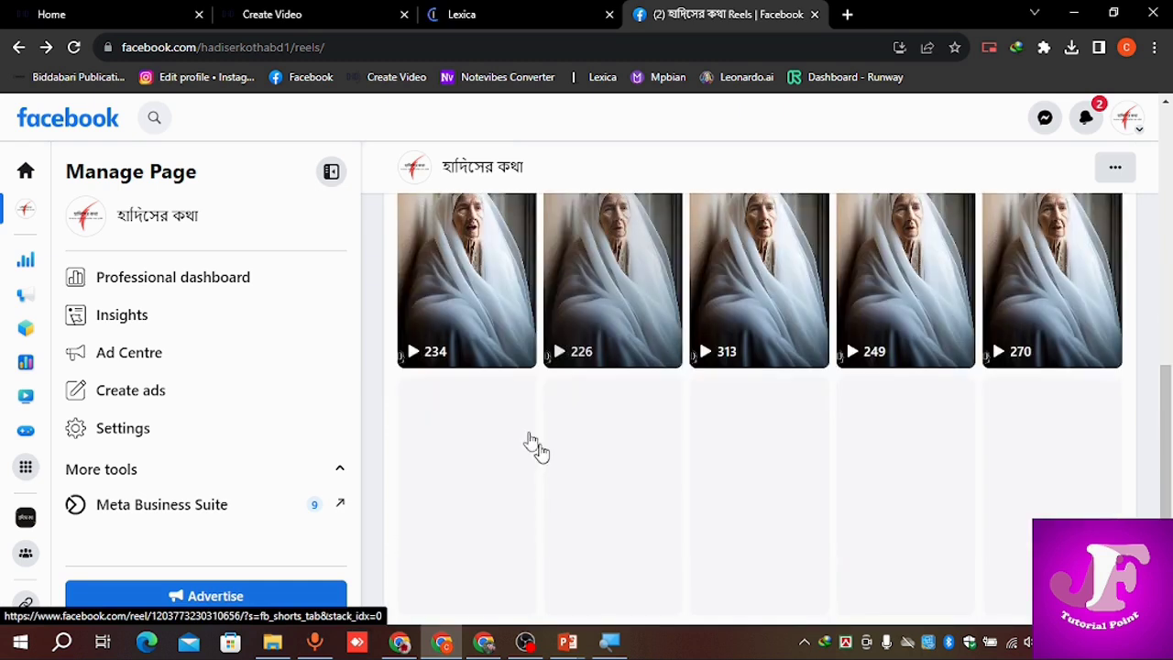
{"action": "scroll", "coordinate": [686, 406], "scroll_direction": "up", "scroll_amount": 2}
{"action": "scroll", "coordinate": [689, 414], "scroll_direction": "up", "scroll_amount": 2}
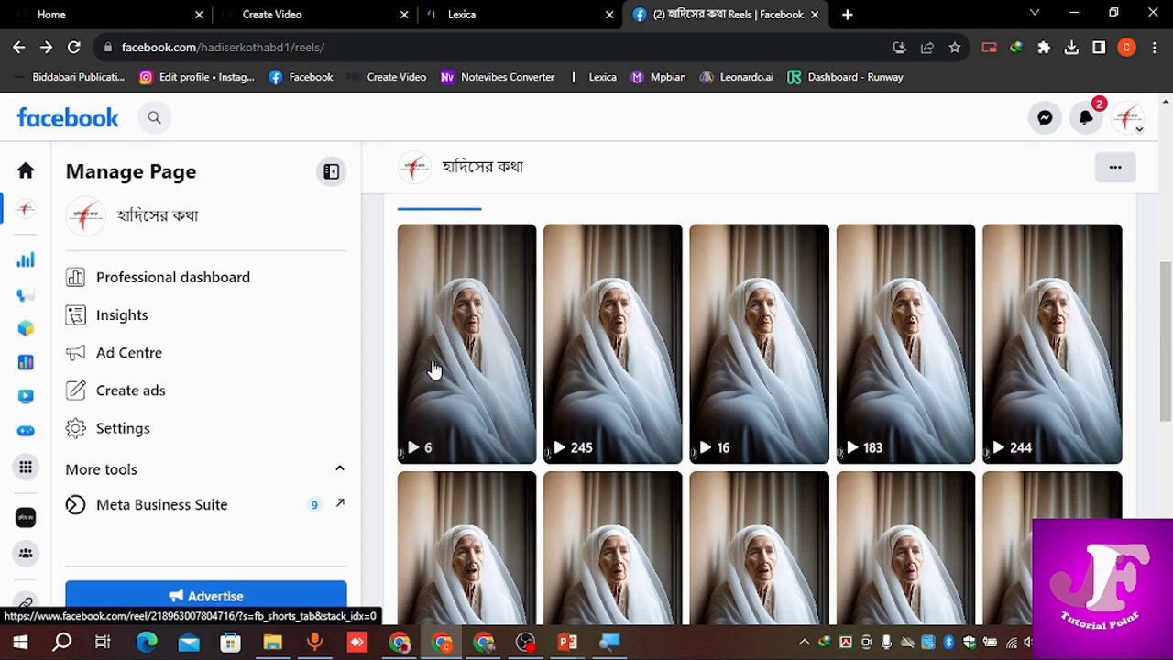
Play the first reel with its sound muted, then switch to the Lexica site
{"action": "left_click", "coordinate": [434, 368]}
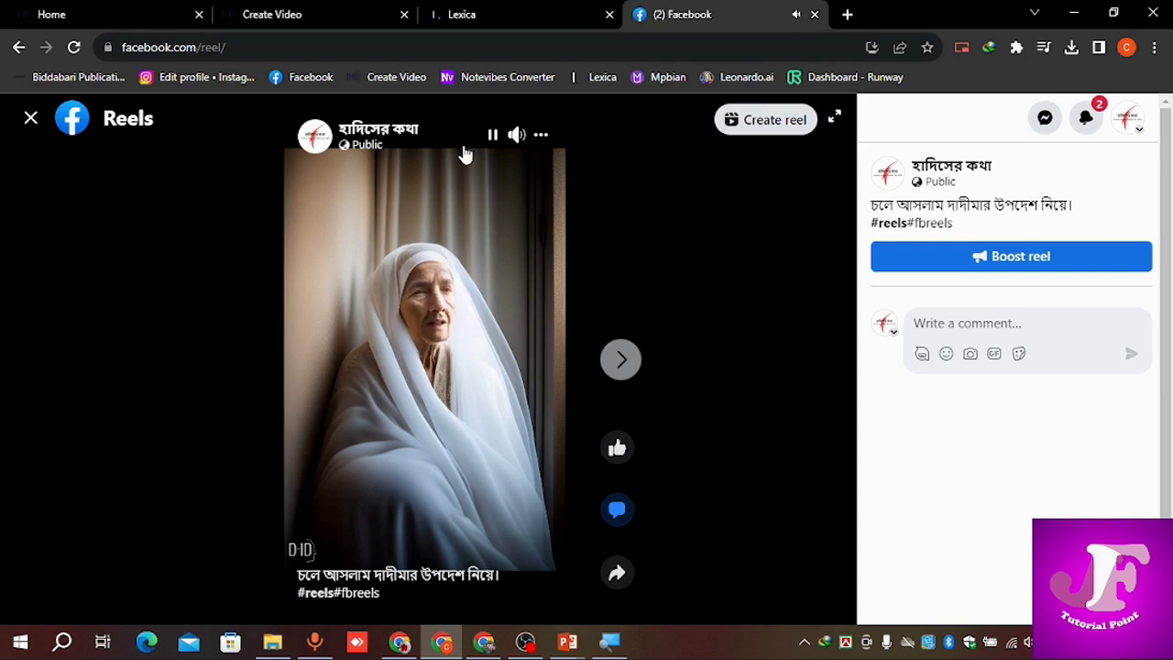
{"action": "left_click", "coordinate": [516, 134]}
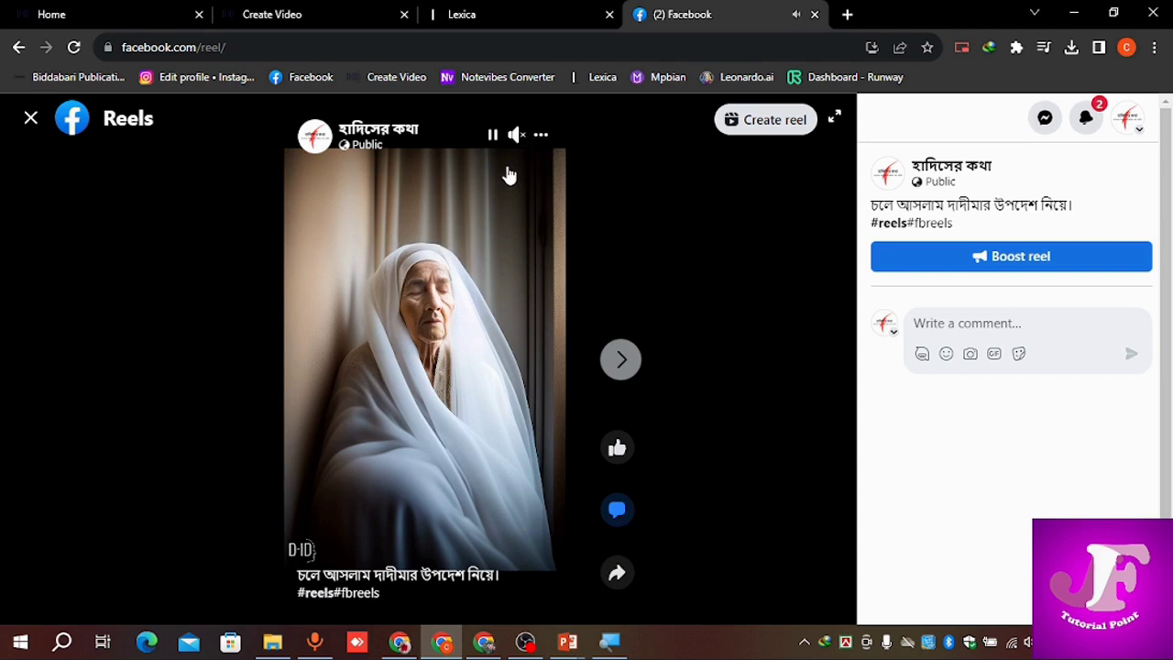
{"action": "left_click", "coordinate": [508, 8]}
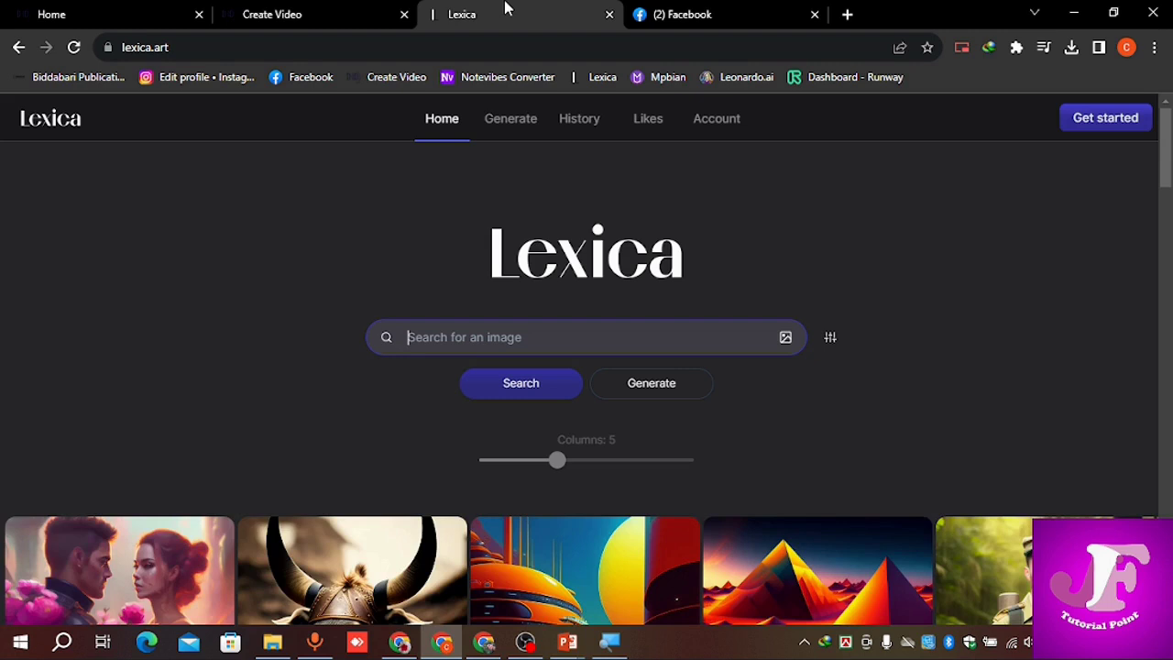
Scroll down the Lexica image gallery and back up, then return to D-ID Studio's home
{"action": "scroll", "coordinate": [696, 396], "scroll_direction": "down", "scroll_amount": 1}
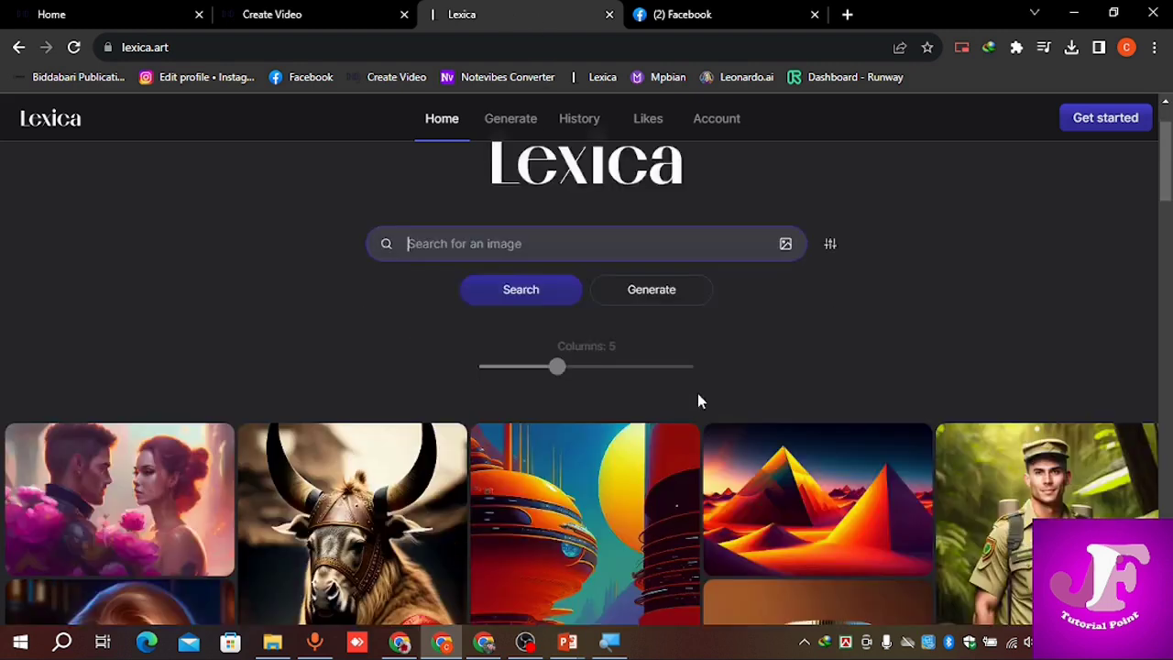
{"action": "scroll", "coordinate": [749, 413], "scroll_direction": "down", "scroll_amount": 2}
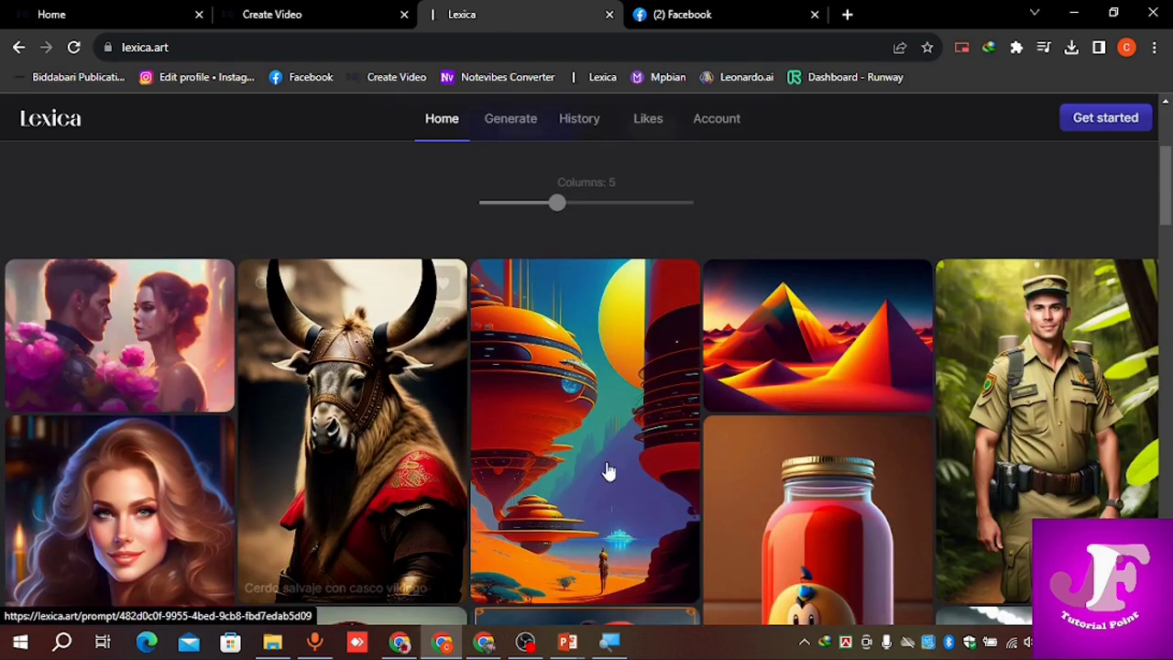
{"action": "scroll", "coordinate": [735, 483], "scroll_direction": "down", "scroll_amount": 1}
{"action": "scroll", "coordinate": [736, 483], "scroll_direction": "down", "scroll_amount": 2}
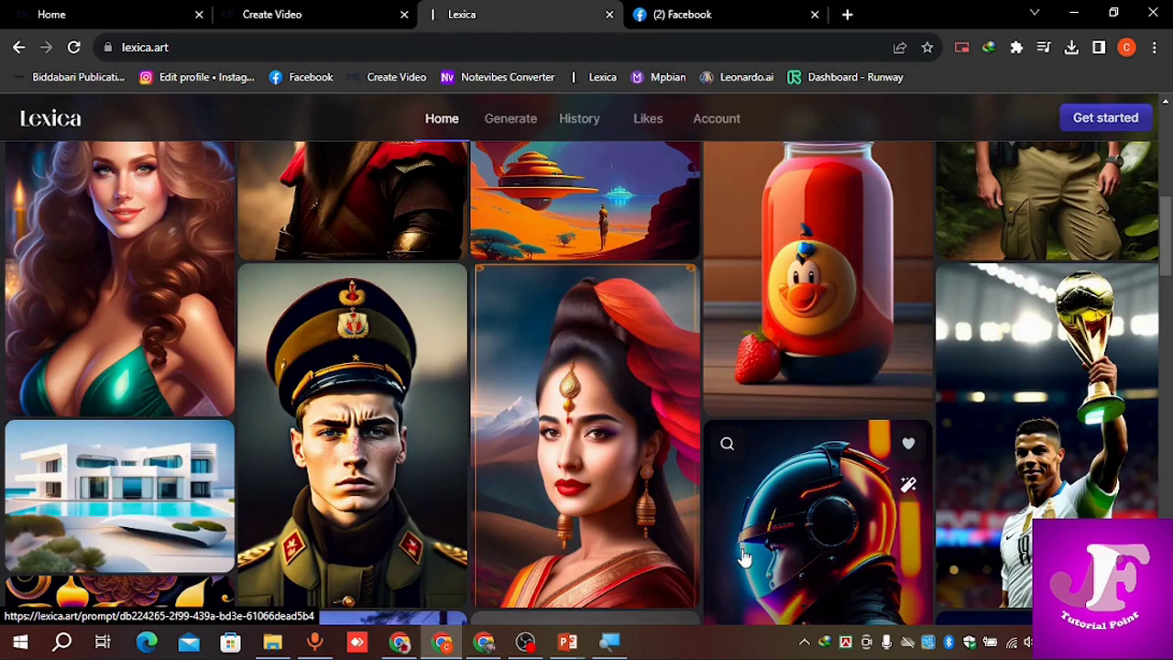
{"action": "scroll", "coordinate": [744, 558], "scroll_direction": "down", "scroll_amount": 1}
{"action": "scroll", "coordinate": [746, 545], "scroll_direction": "down", "scroll_amount": 2}
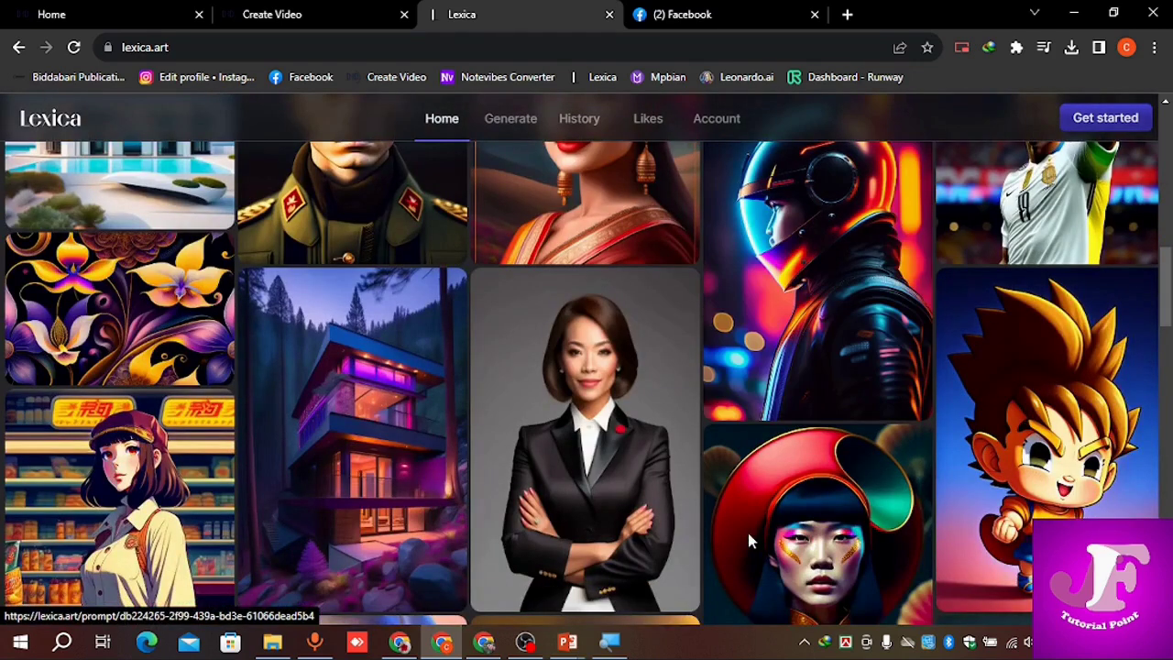
{"action": "scroll", "coordinate": [748, 542], "scroll_direction": "down", "scroll_amount": 1}
{"action": "scroll", "coordinate": [749, 536], "scroll_direction": "up", "scroll_amount": 3}
{"action": "scroll", "coordinate": [753, 529], "scroll_direction": "up", "scroll_amount": 5}
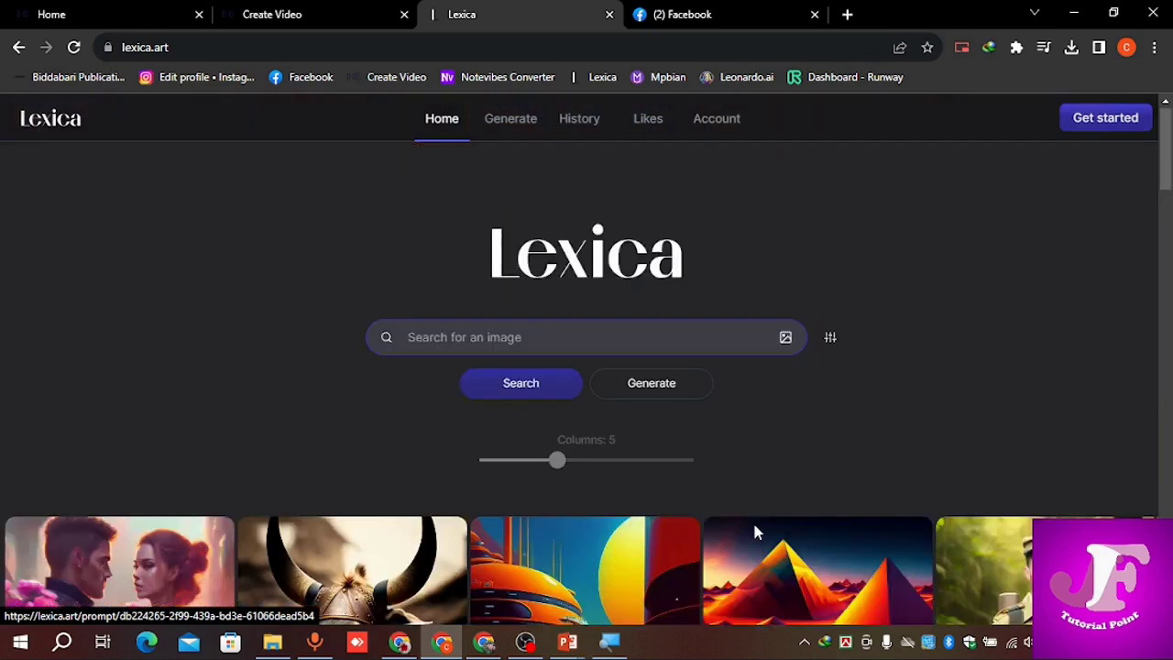
{"action": "mouse_move", "coordinate": [755, 531]}
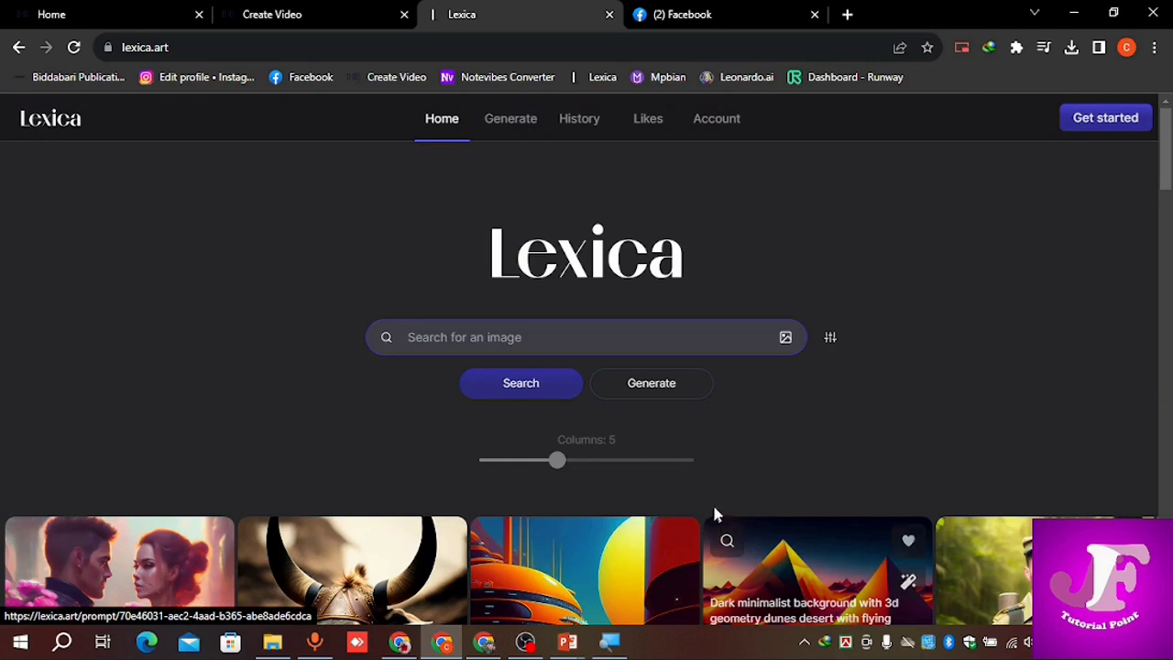
{"action": "left_click", "coordinate": [115, 19]}
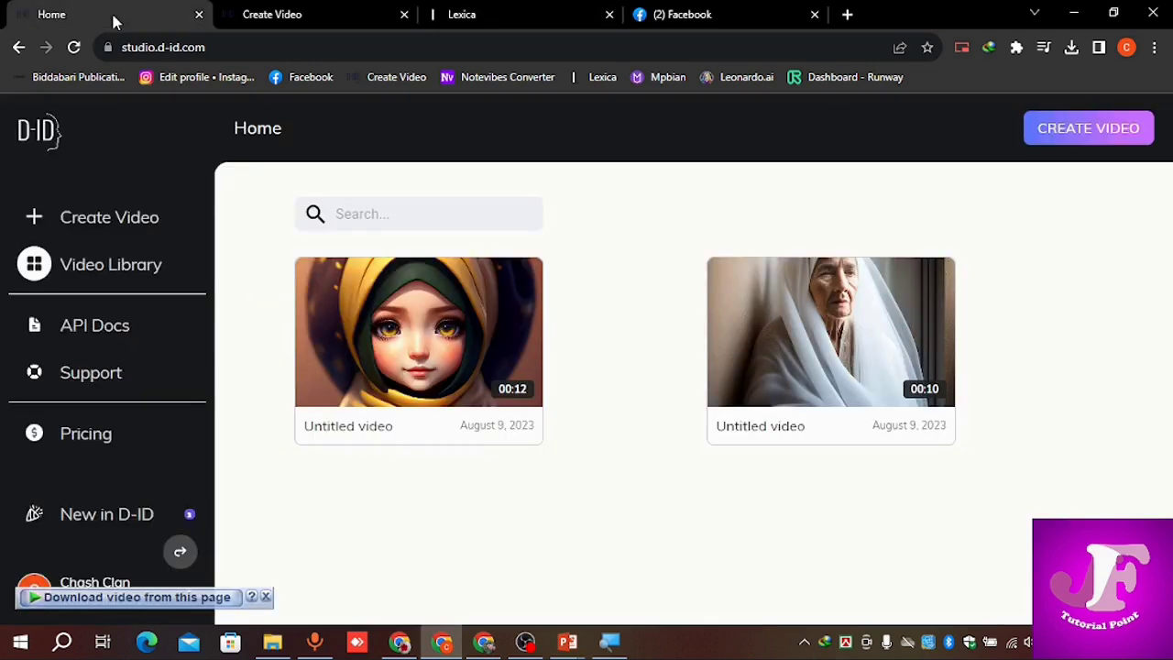
Select the full D-ID Studio web address in the address bar, briefly visiting the Lexica tab
{"action": "mouse_move", "coordinate": [479, 394]}
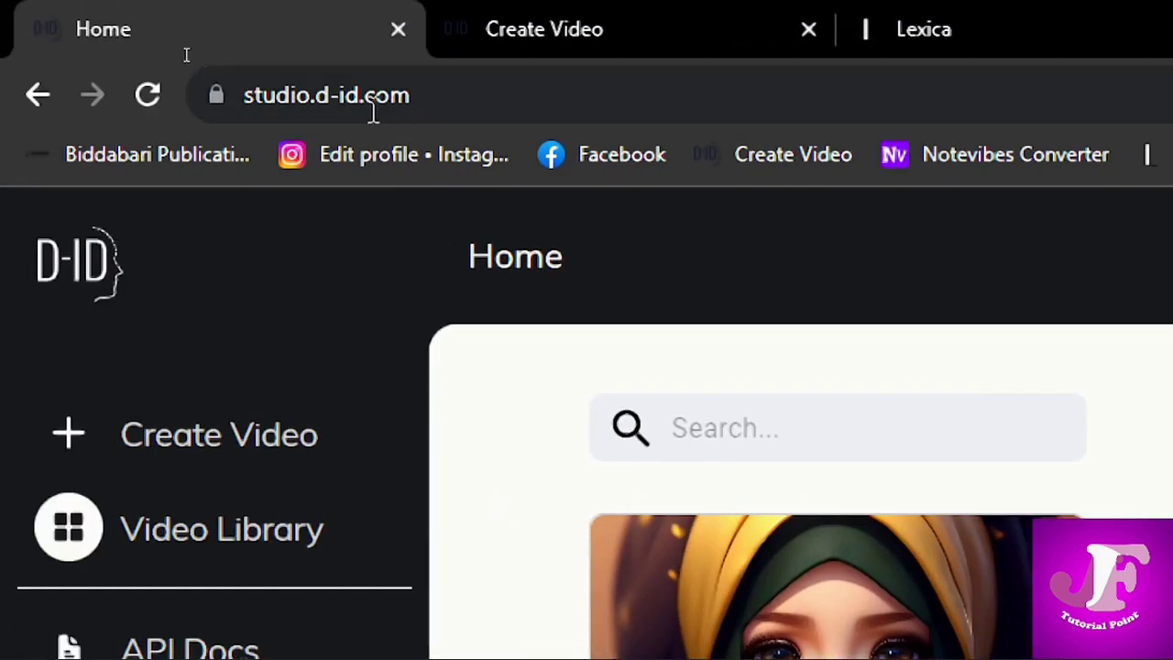
{"action": "left_click", "coordinate": [374, 110]}
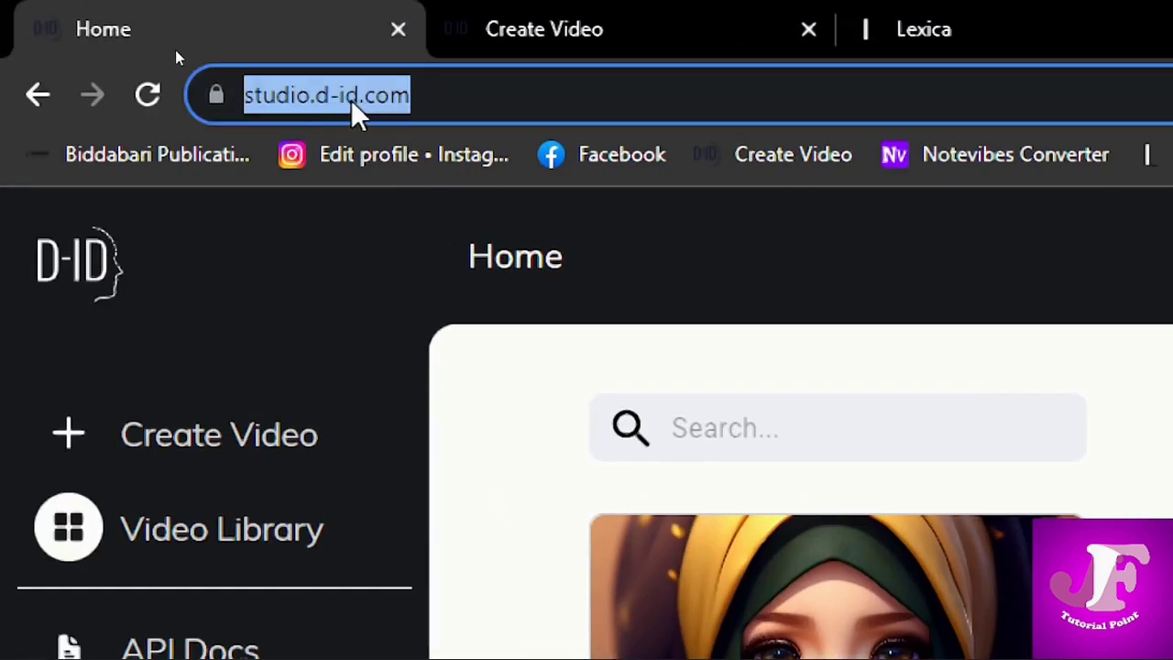
{"action": "left_click", "coordinate": [445, 96]}
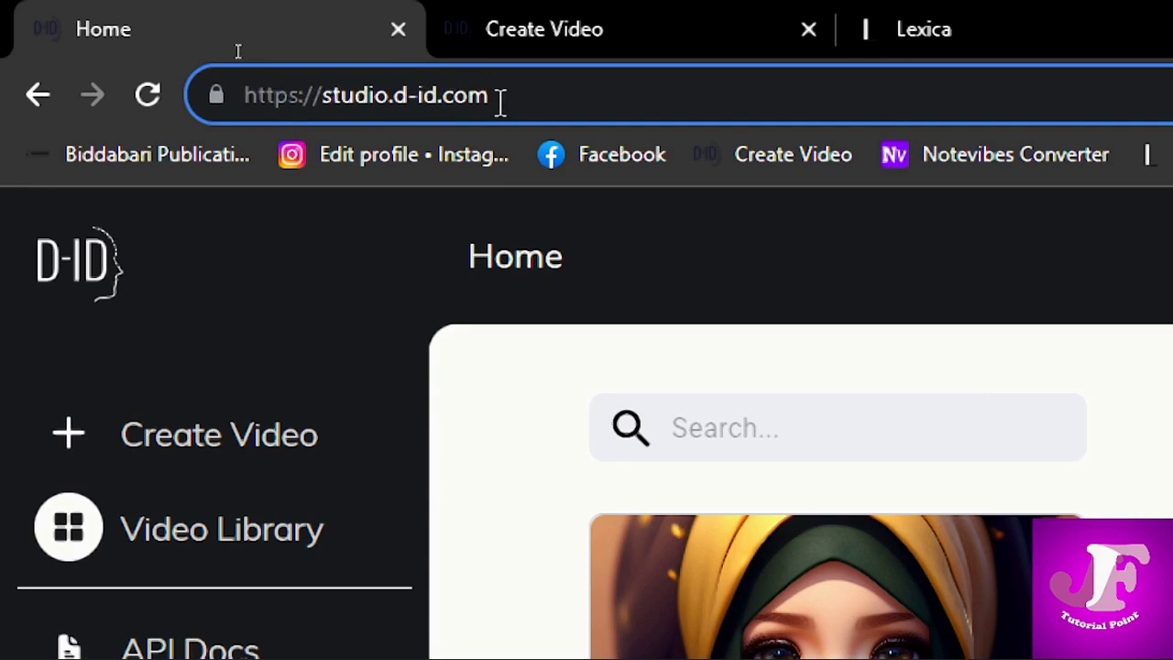
{"action": "left_click_drag", "start_coordinate": [498, 97], "coordinate": [232, 102]}
{"action": "left_click", "coordinate": [591, 92]}
{"action": "left_click_drag", "start_coordinate": [574, 90], "coordinate": [240, 97]}
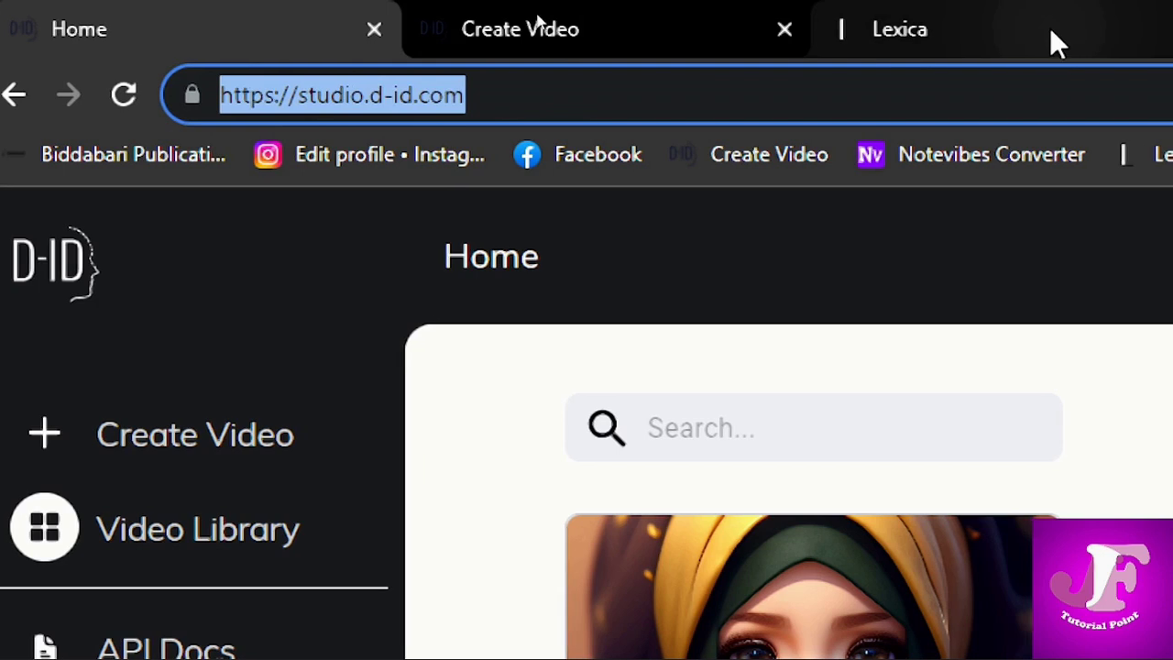
{"action": "left_click", "coordinate": [1045, 27]}
{"action": "left_click", "coordinate": [202, 23]}
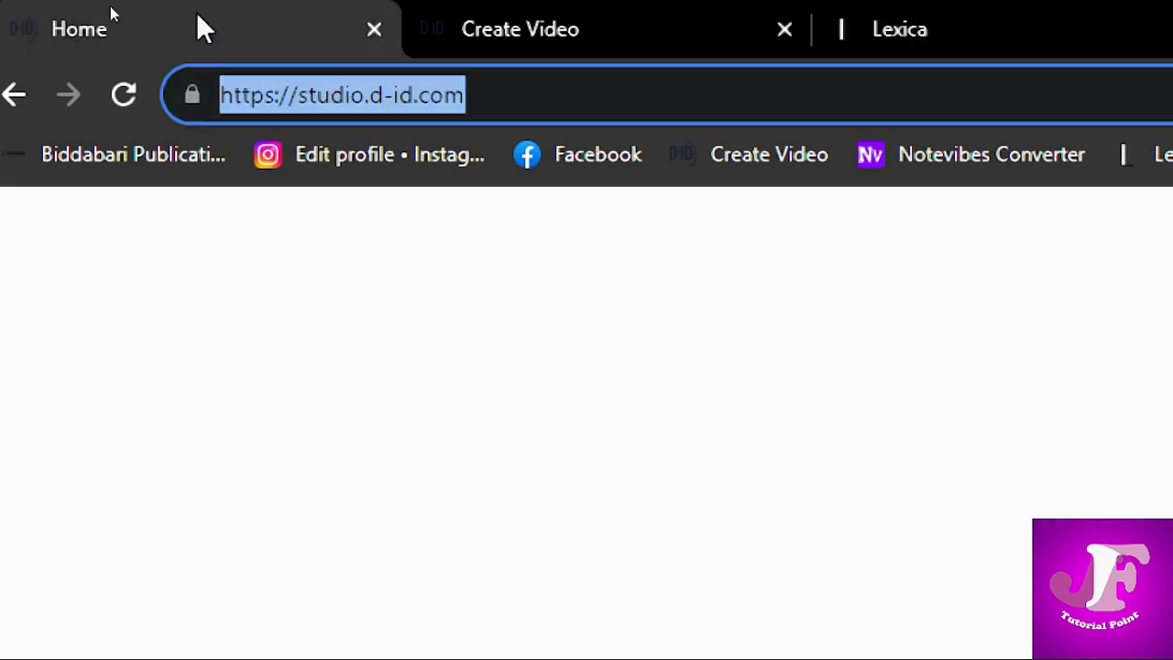
{"action": "left_click", "coordinate": [513, 94]}
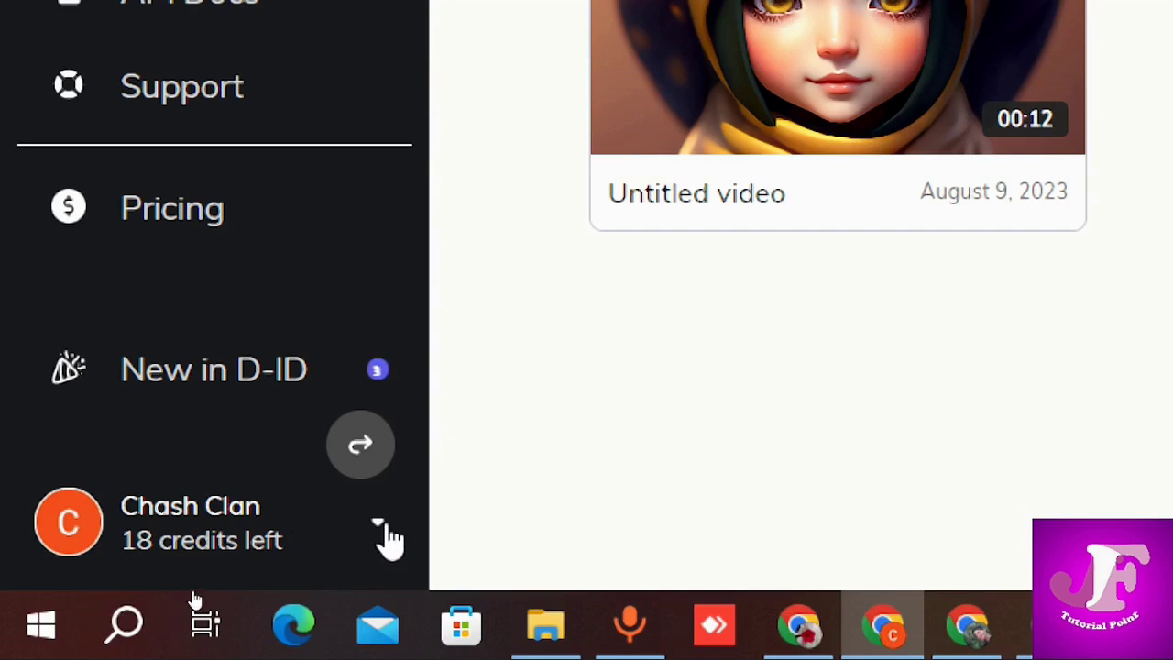
Check the remaining credits in the account menu, then start a new video
{"action": "left_click", "coordinate": [384, 539]}
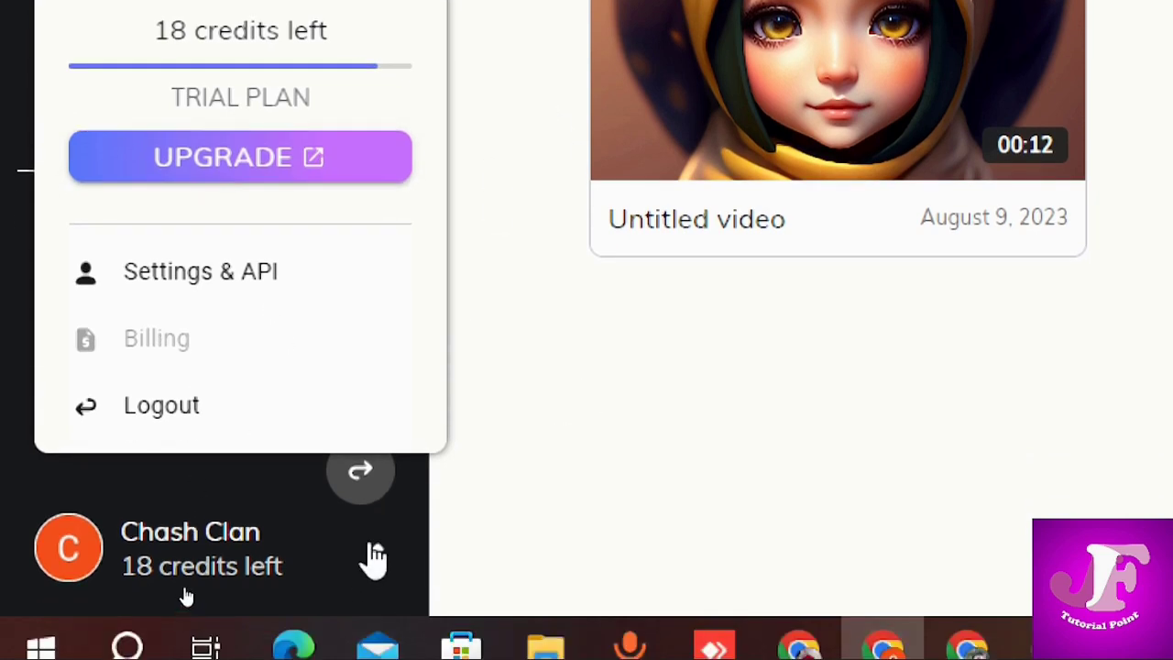
{"action": "left_click", "coordinate": [375, 556]}
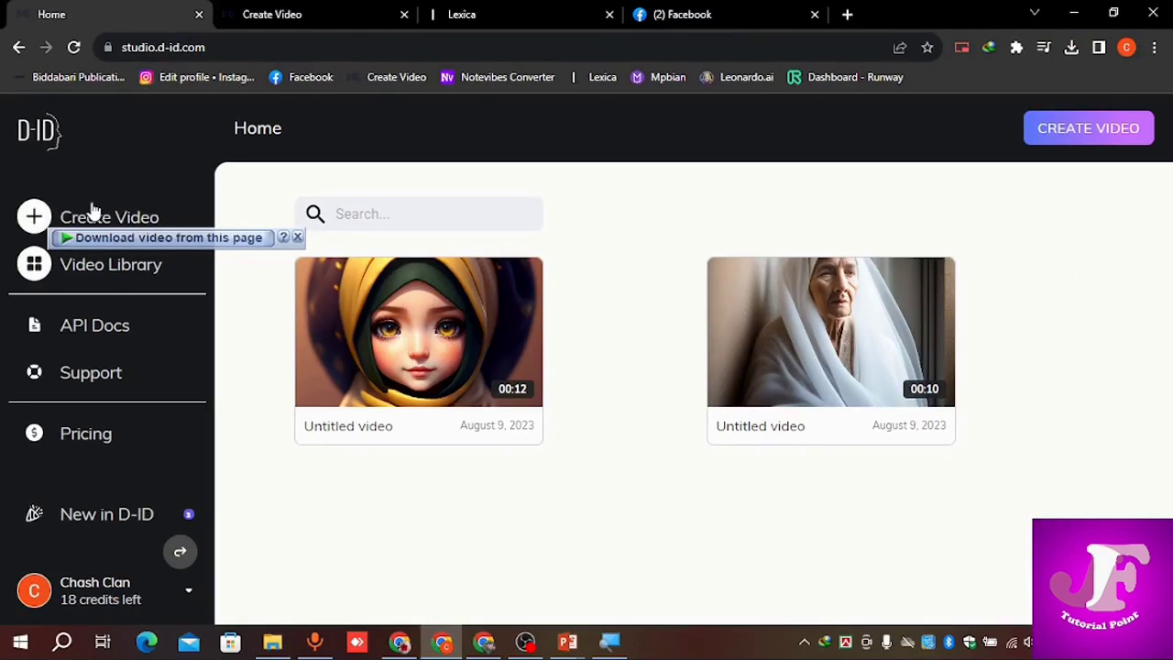
{"action": "left_click", "coordinate": [107, 216]}
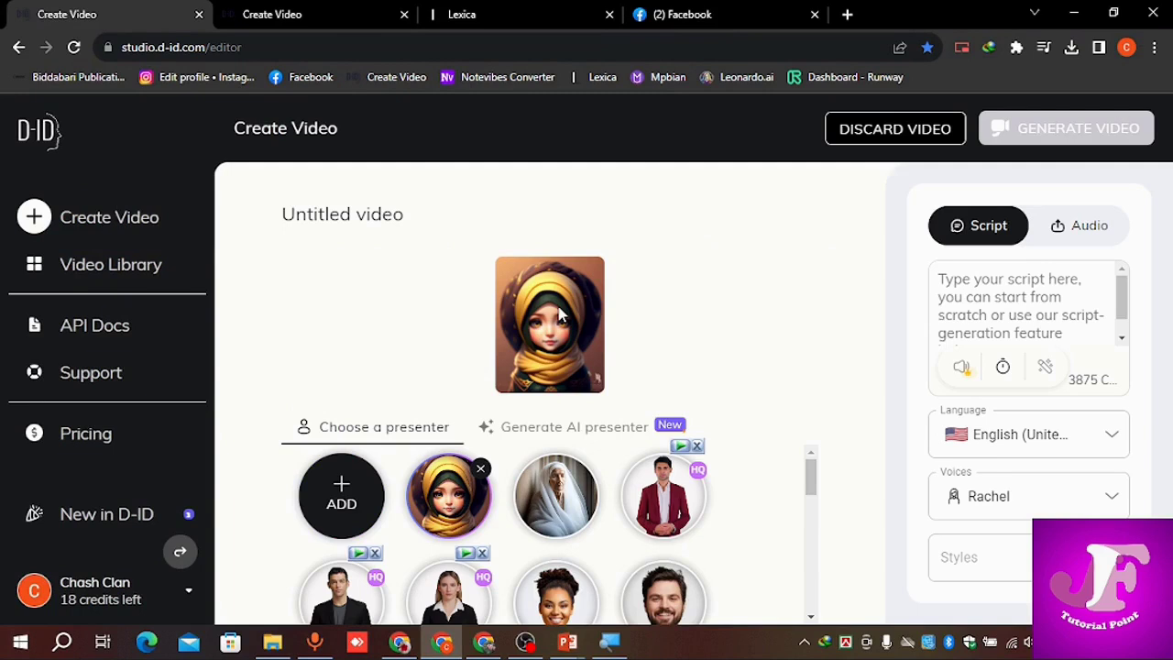
Delete the old hijab girl presenter and re-upload her image from Downloads as a custom presenter
{"action": "left_click", "coordinate": [481, 470]}
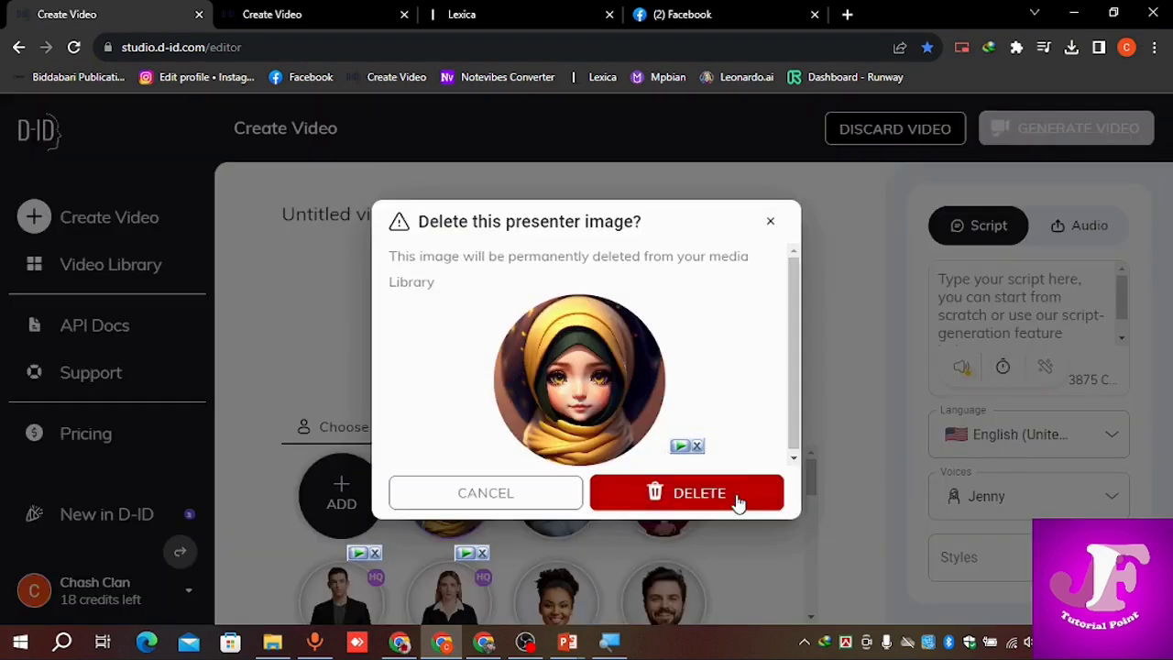
{"action": "left_click", "coordinate": [738, 502]}
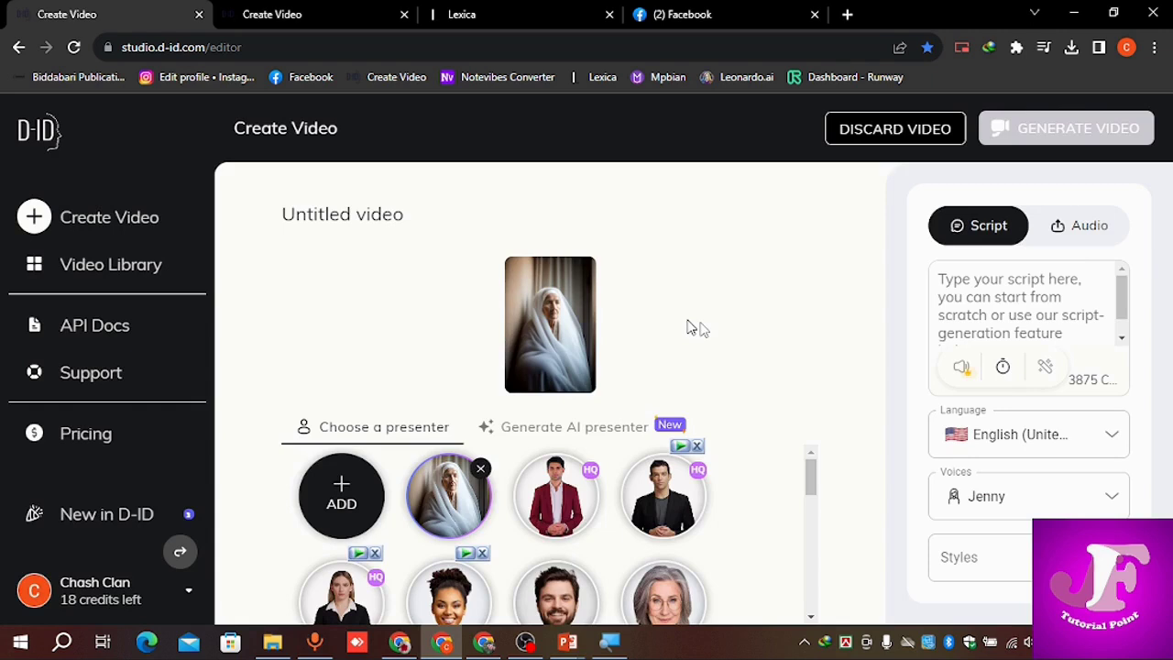
{"action": "scroll", "coordinate": [635, 495], "scroll_direction": "down", "scroll_amount": 2}
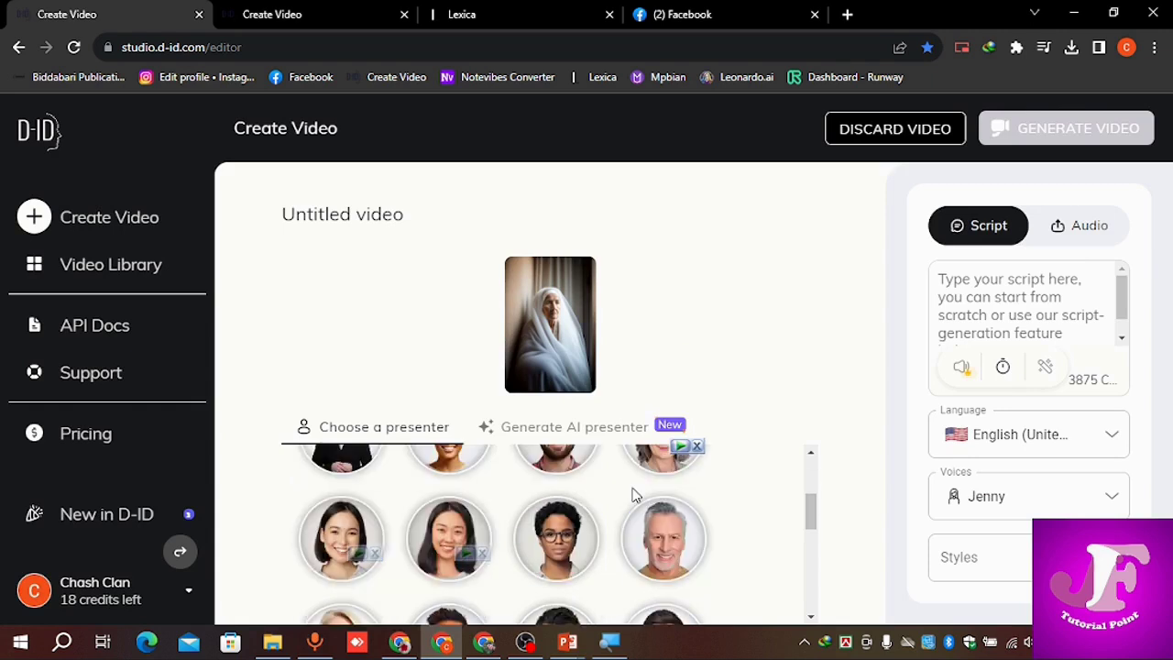
{"action": "left_click_drag", "start_coordinate": [810, 510], "coordinate": [821, 550]}
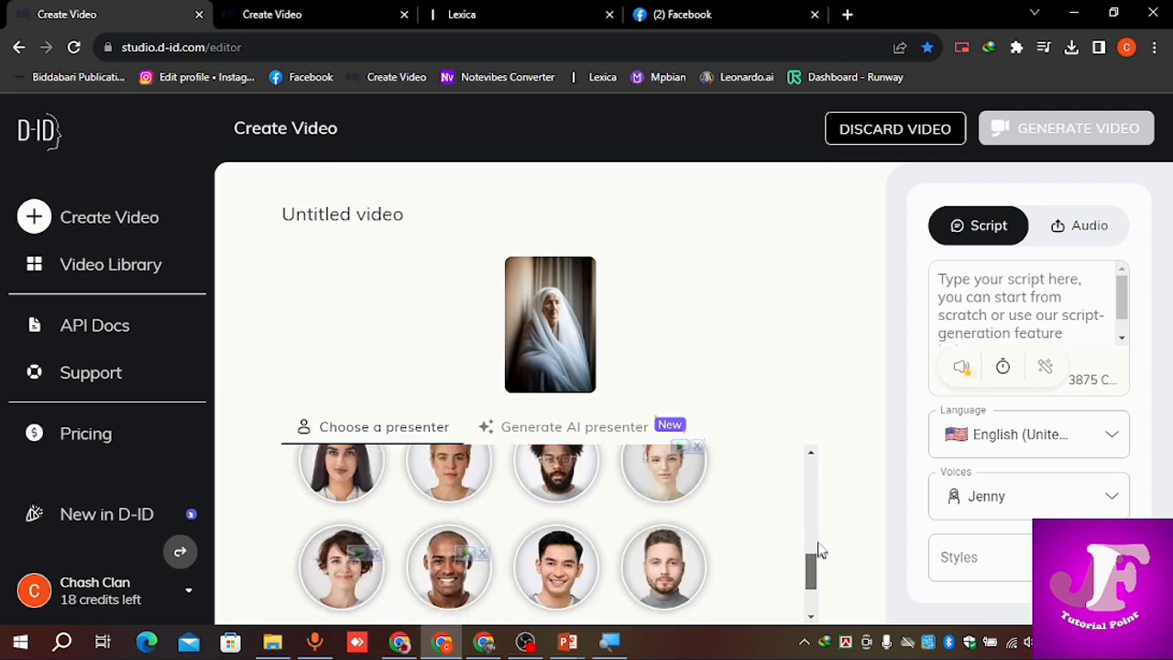
{"action": "left_click_drag", "start_coordinate": [821, 550], "coordinate": [810, 469]}
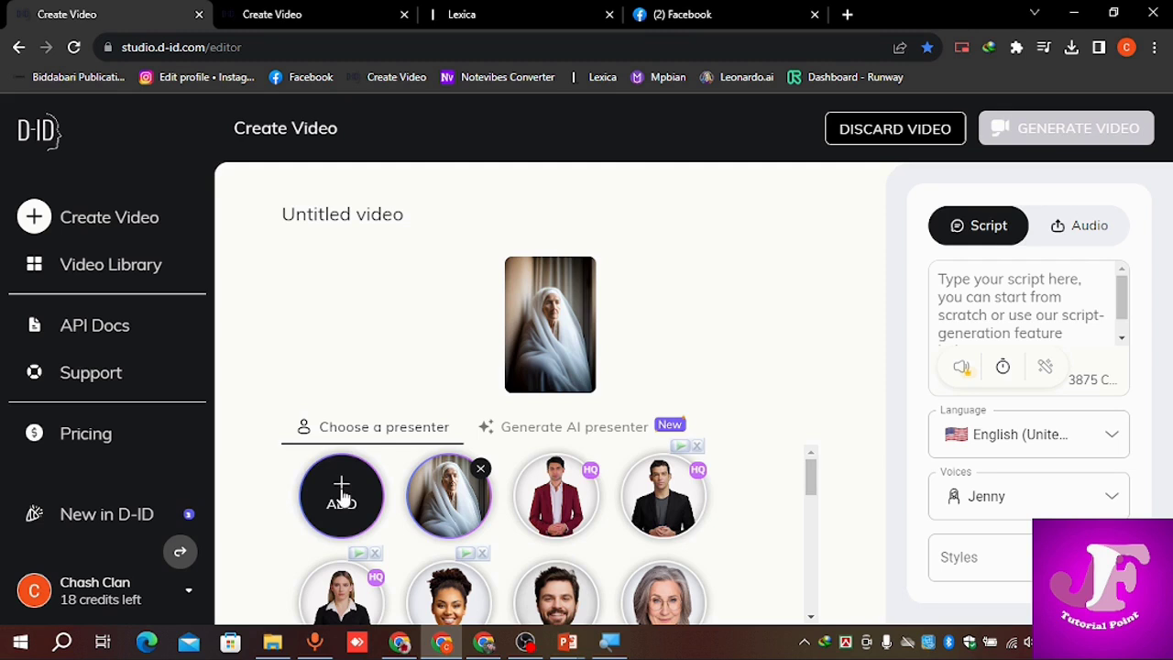
{"action": "left_click", "coordinate": [341, 495]}
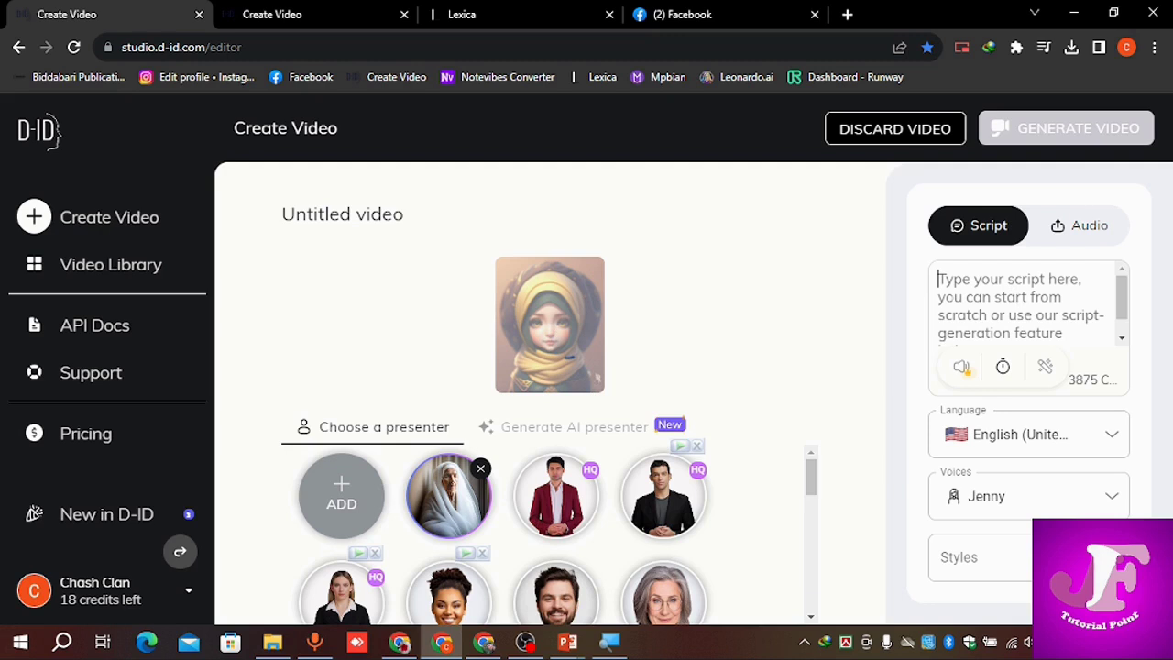
Set the language to Bangla, enter the script 'আমি বাংলাদেশি', and choose the Nabanita voice
{"action": "left_click", "coordinate": [1112, 437]}
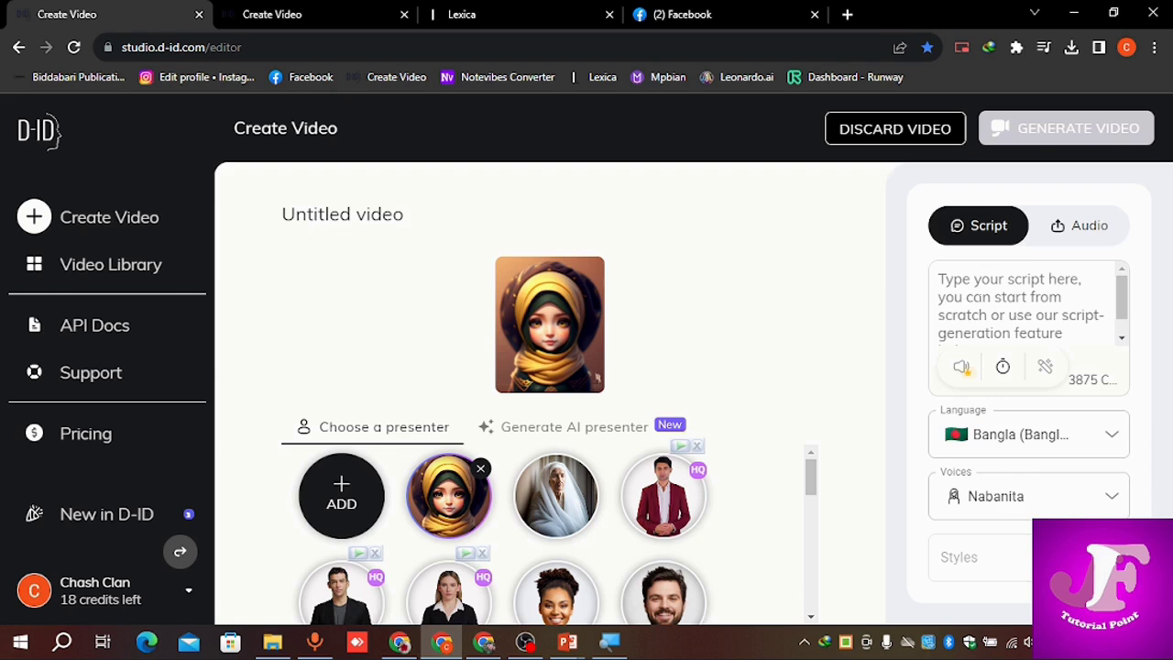
{"action": "type", "text": "আমি বাংলাদে"}
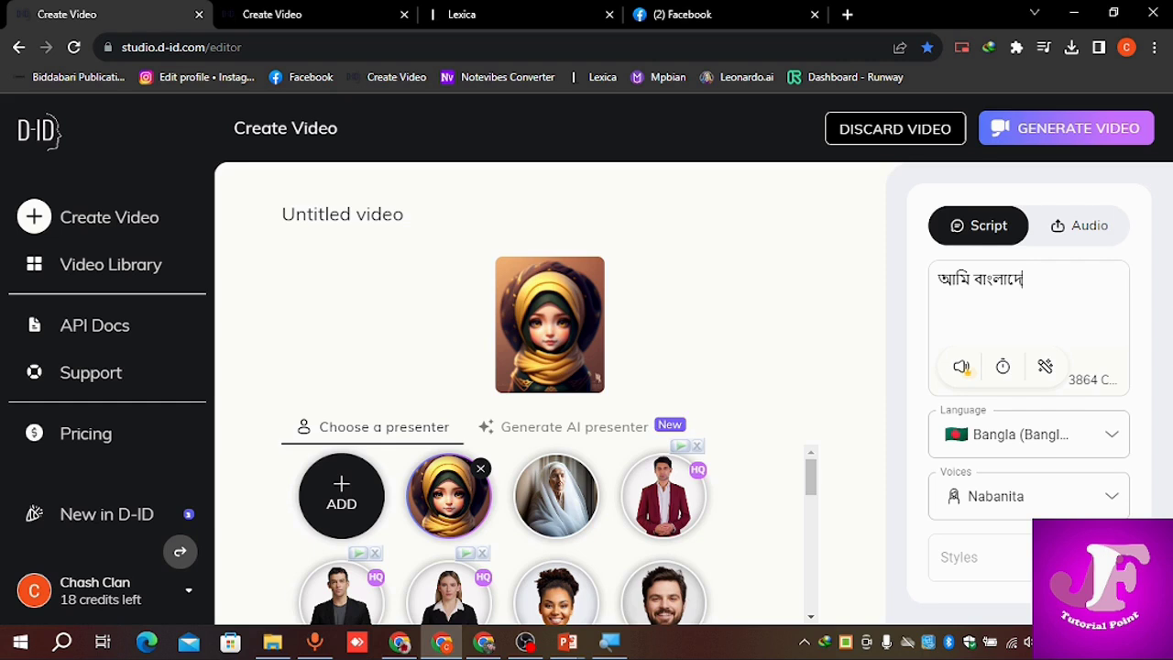
{"action": "type", "text": "শি"}
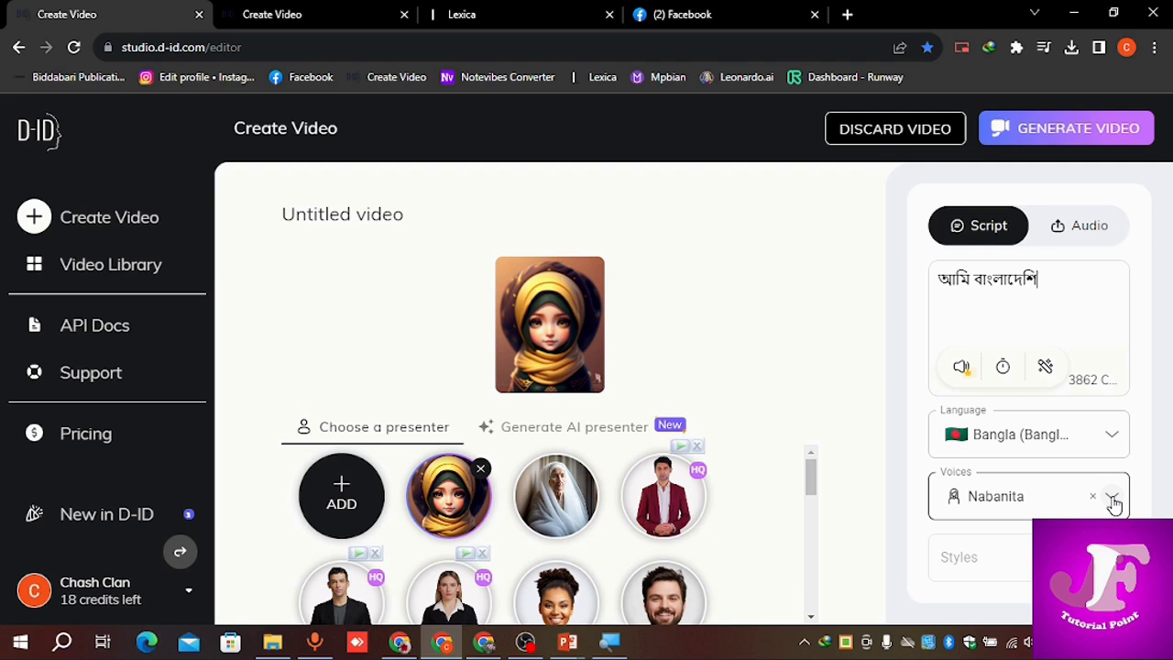
{"action": "left_click", "coordinate": [1114, 502]}
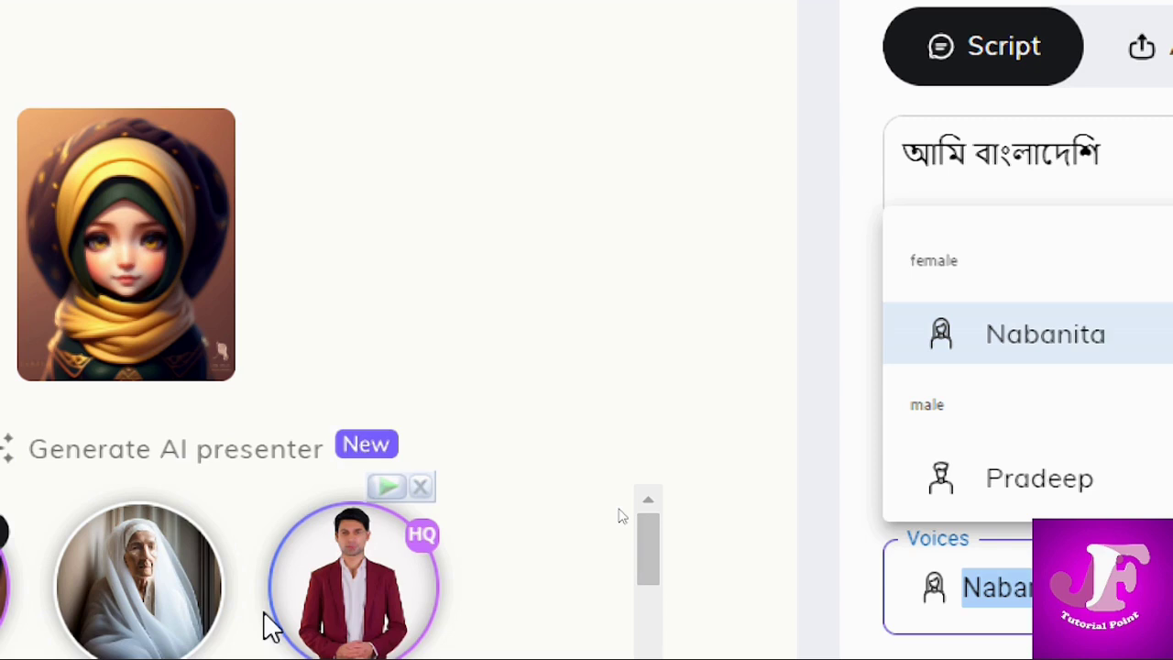
{"action": "left_click", "coordinate": [618, 516]}
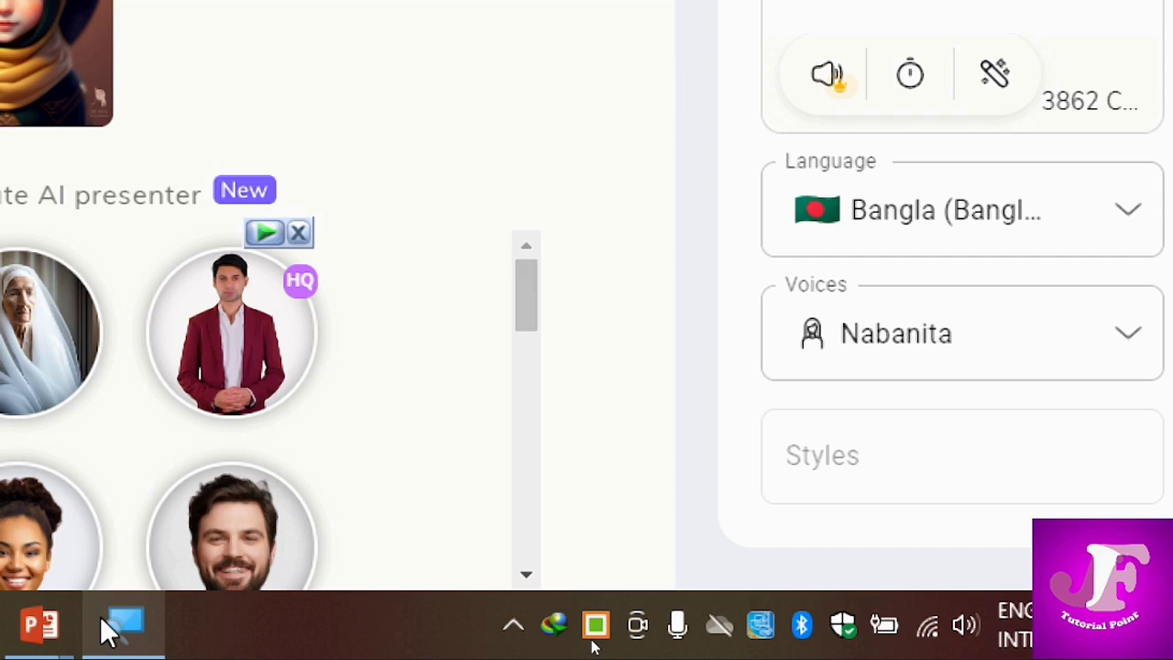
Generate the hijab girl video and download it from the Video Library's options menu
{"action": "left_click", "coordinate": [786, 149]}
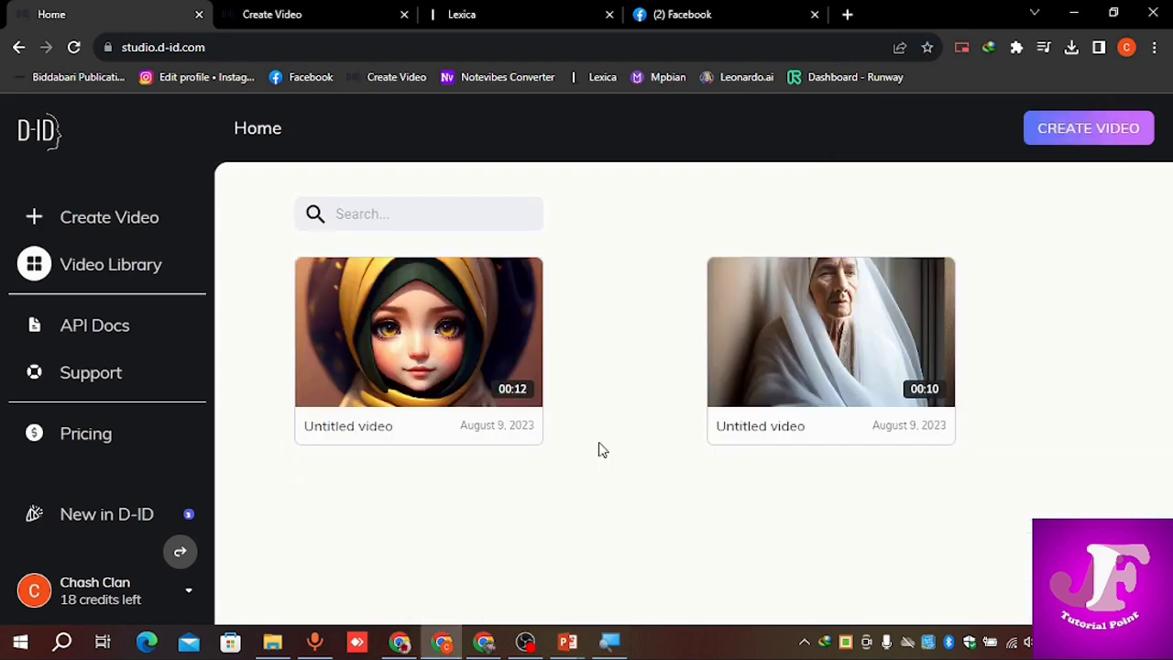
{"action": "mouse_move", "coordinate": [461, 332]}
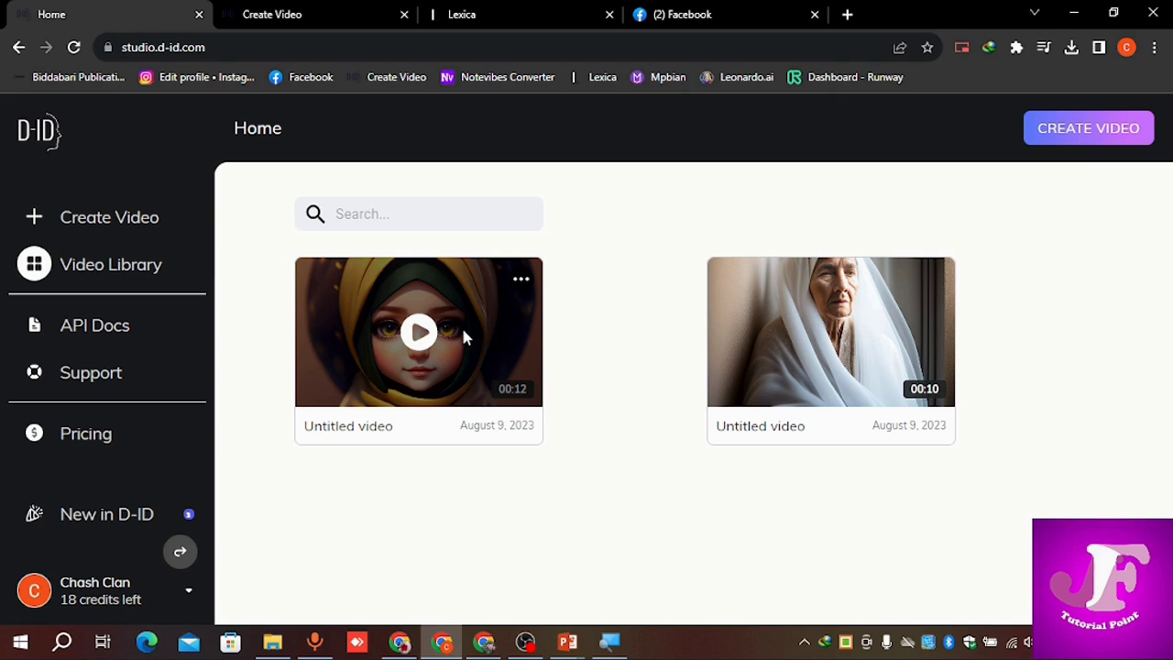
{"action": "left_click", "coordinate": [521, 279]}
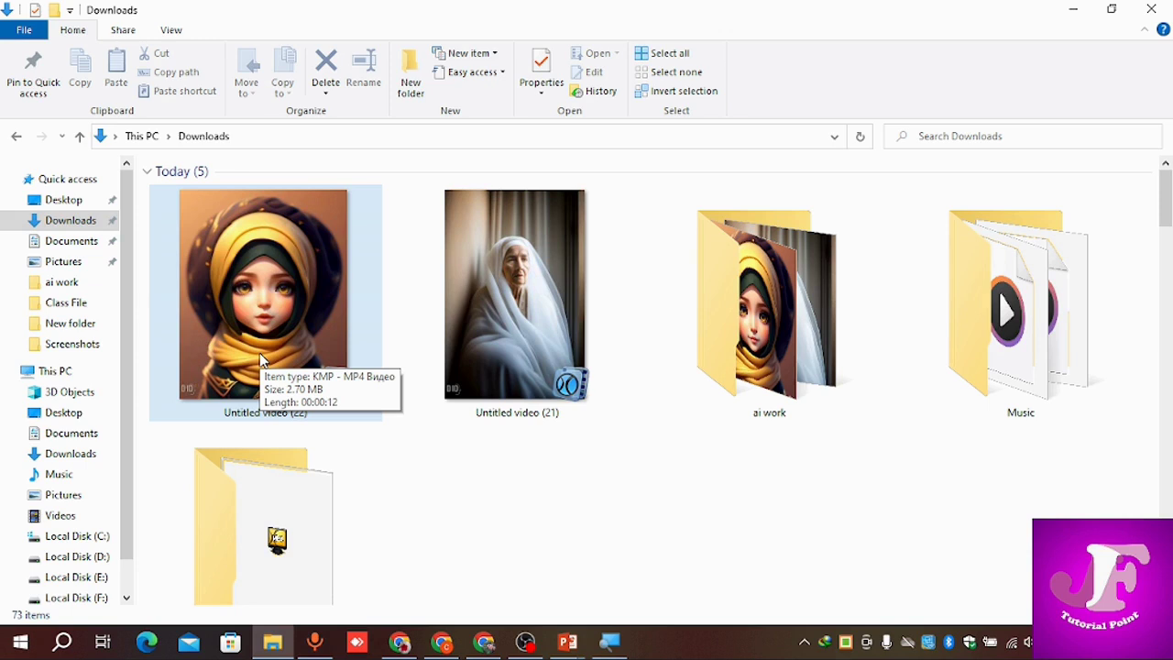
Select Untitled video (22) in the Downloads folder
{"action": "left_click", "coordinate": [260, 296]}
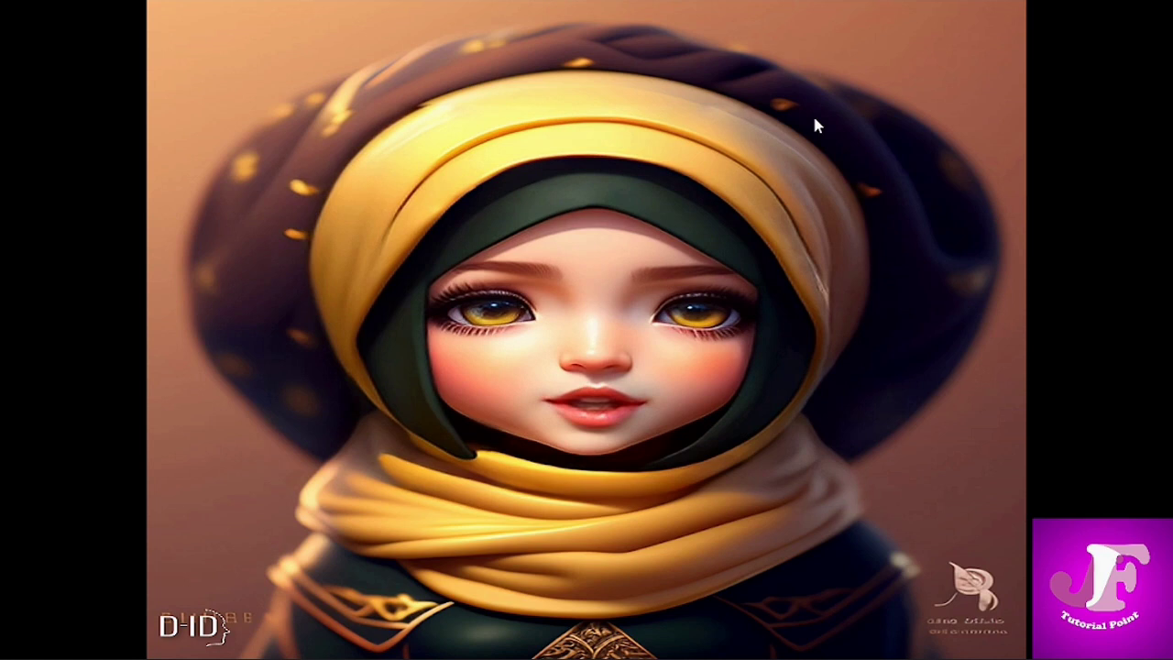
Pause the hijab girl video playing in KMPlayer
{"action": "mouse_move", "coordinate": [1167, 7]}
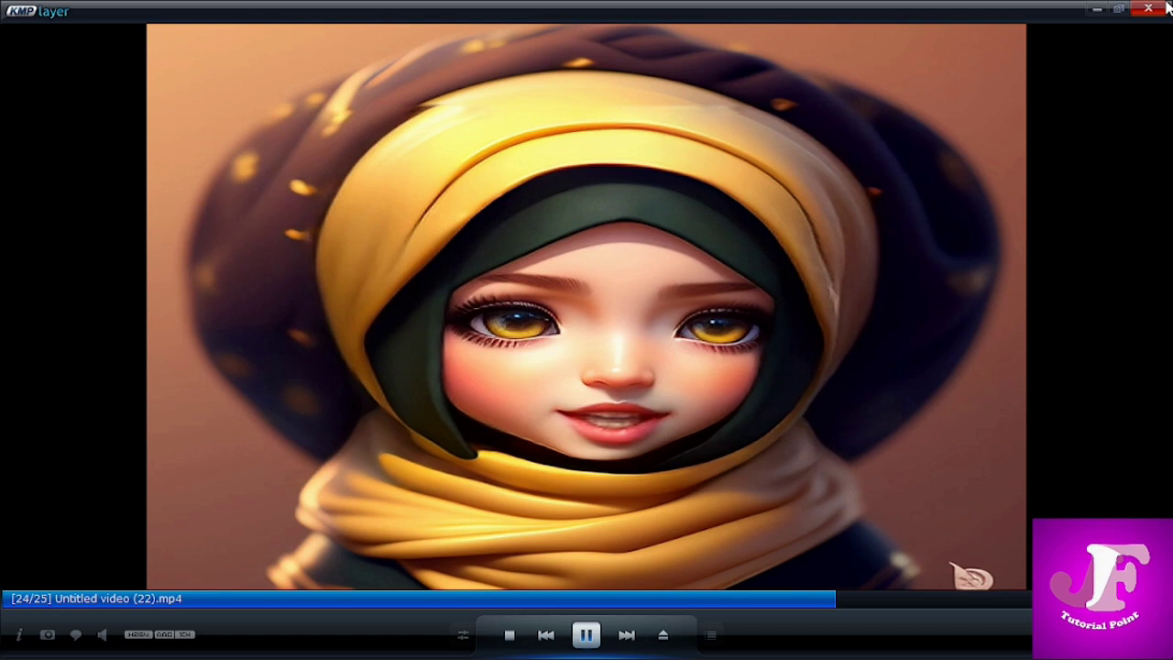
{"action": "left_click", "coordinate": [590, 641]}
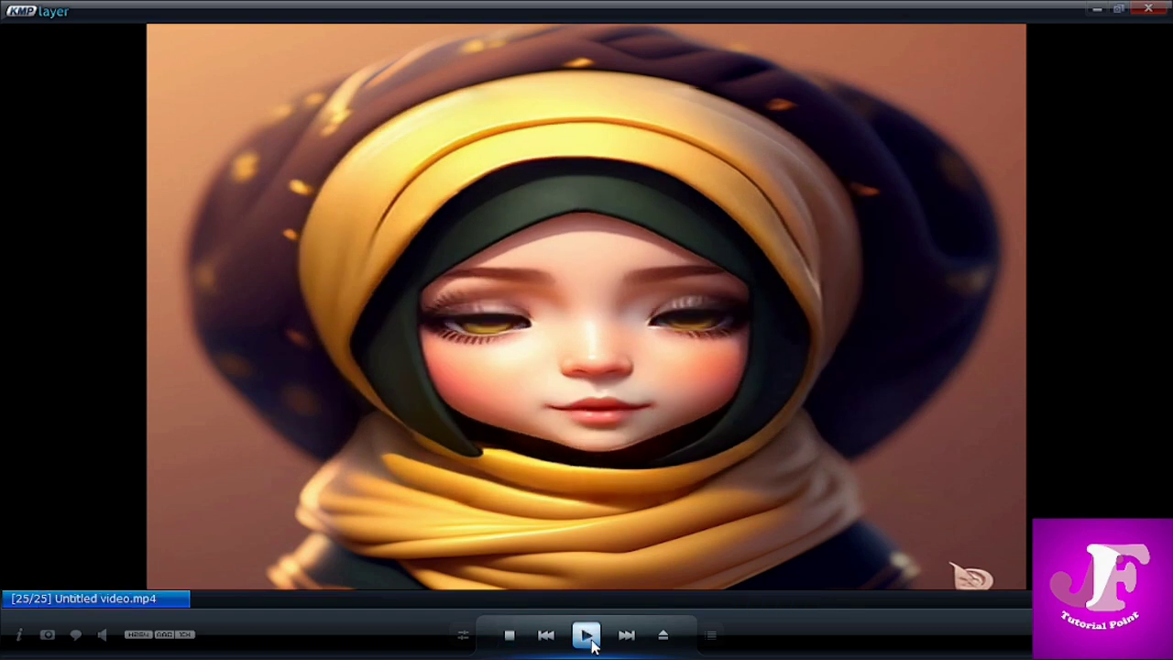